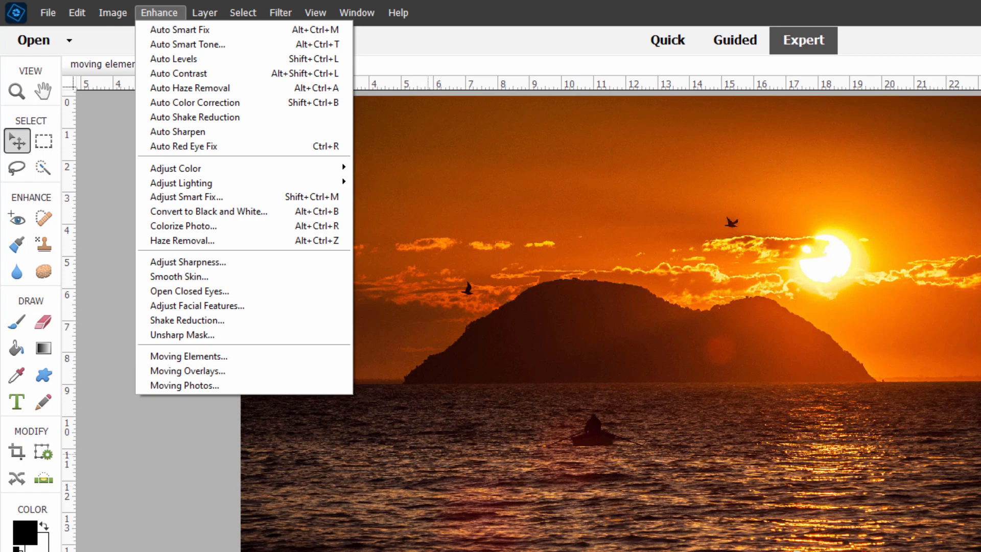
# - Duplicate the Background layer as Background copy and hide the original Background layer
pyautogui.click(926, 474)
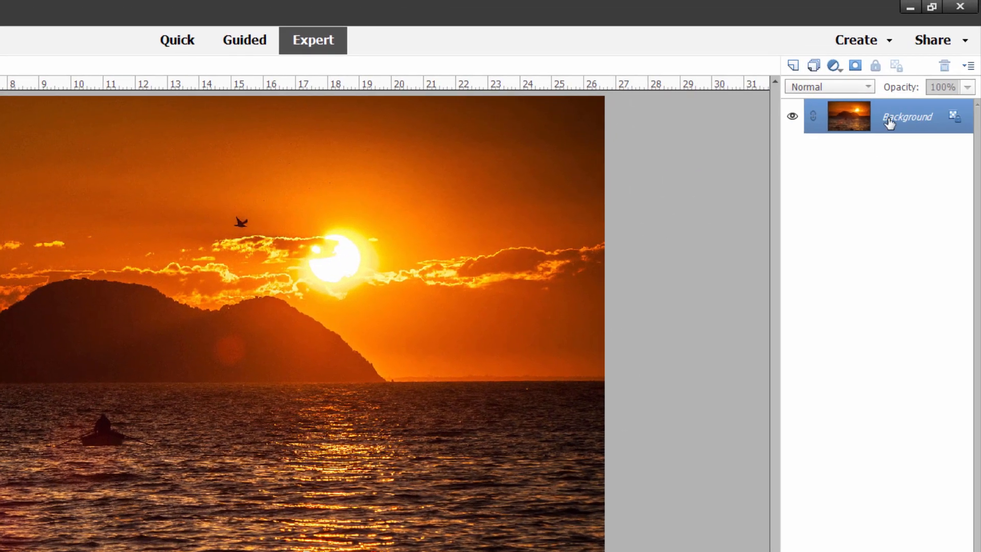
pyautogui.rightClick(889, 122)
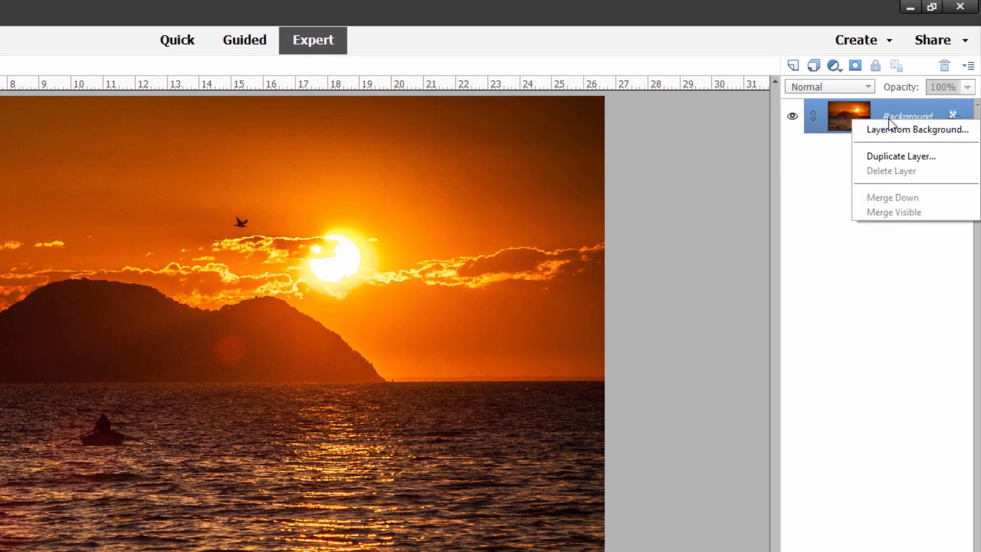
pyautogui.click(894, 157)
pyautogui.click(404, 255)
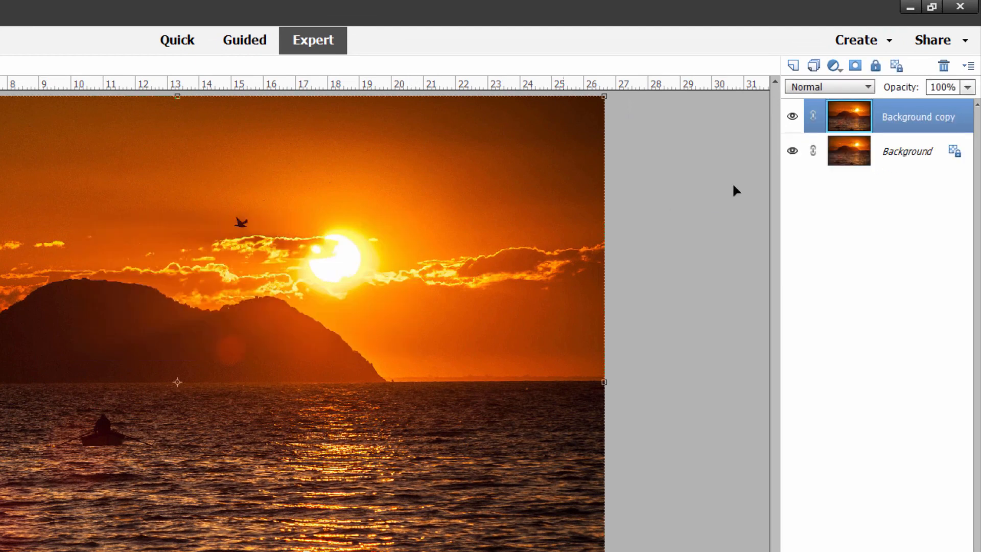
pyautogui.click(791, 150)
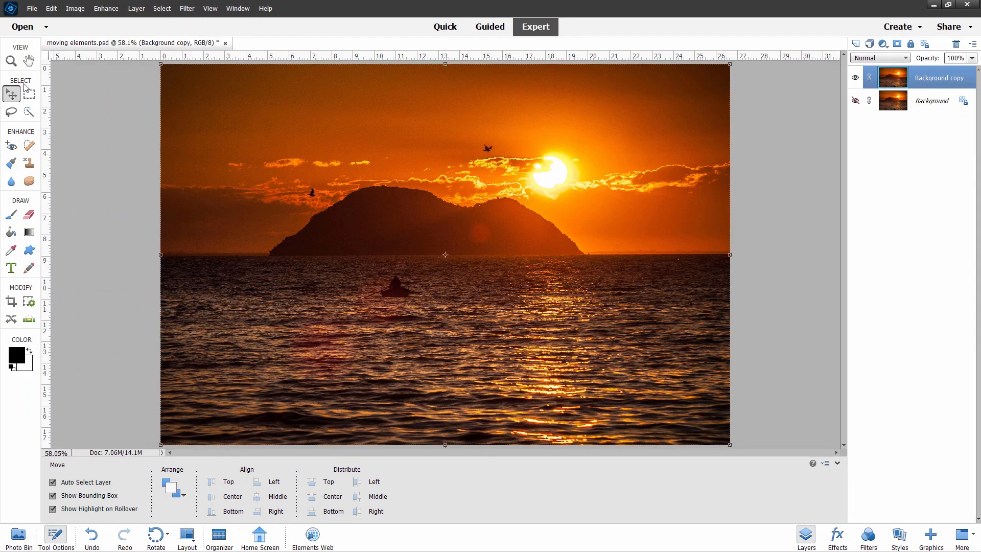
# - Remove the bird above the island's left slope with the Clone Stamp, sampling the sky and clouds just left of it
pyautogui.press('z')
pyautogui.click(308, 193)
pyautogui.click(309, 193)
pyautogui.click(309, 194)
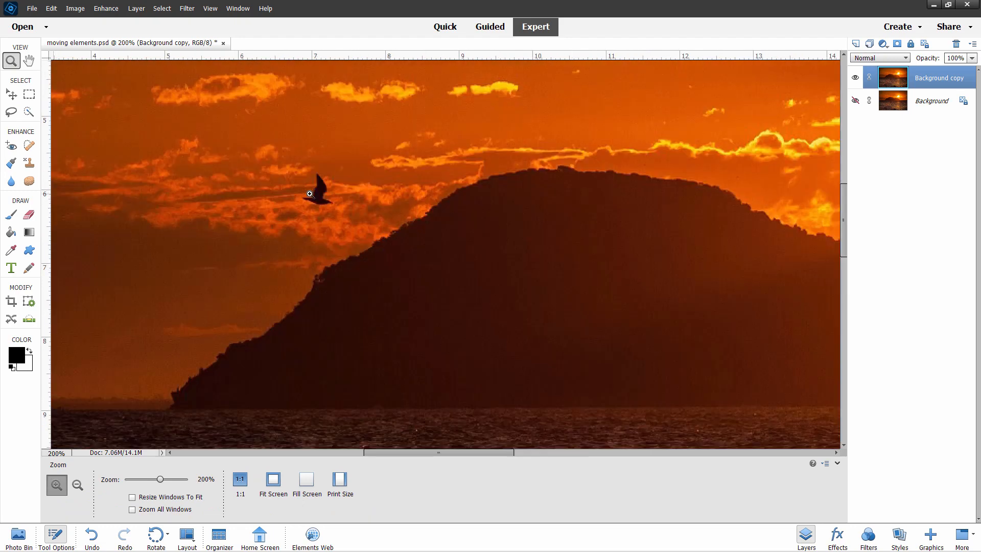
pyautogui.click(310, 193)
pyautogui.click(329, 202)
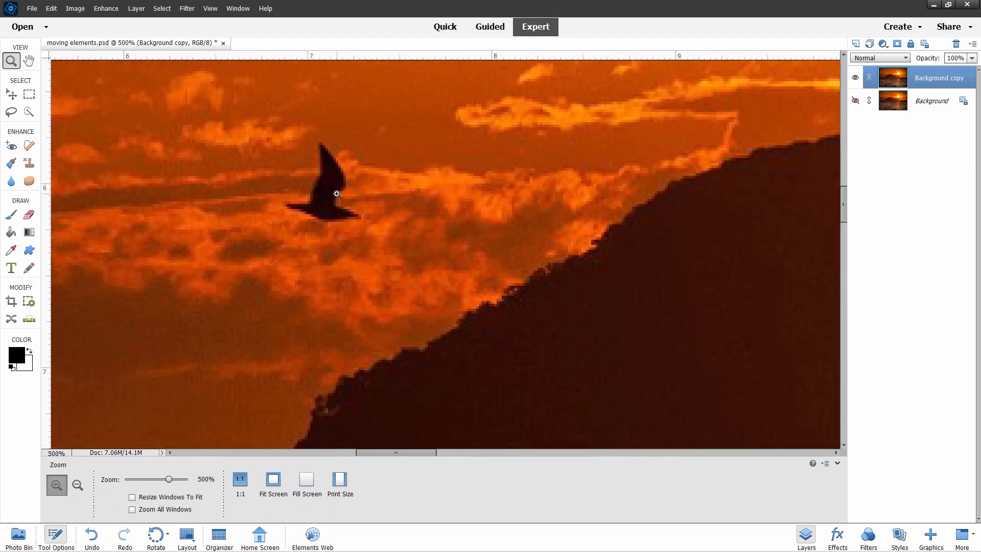
pyautogui.click(30, 166)
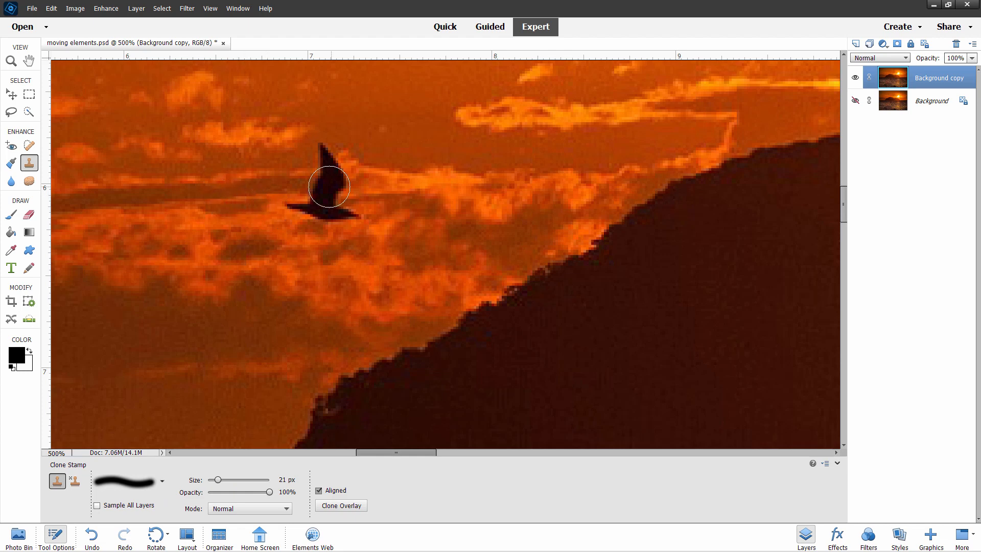
pyautogui.press('alt')
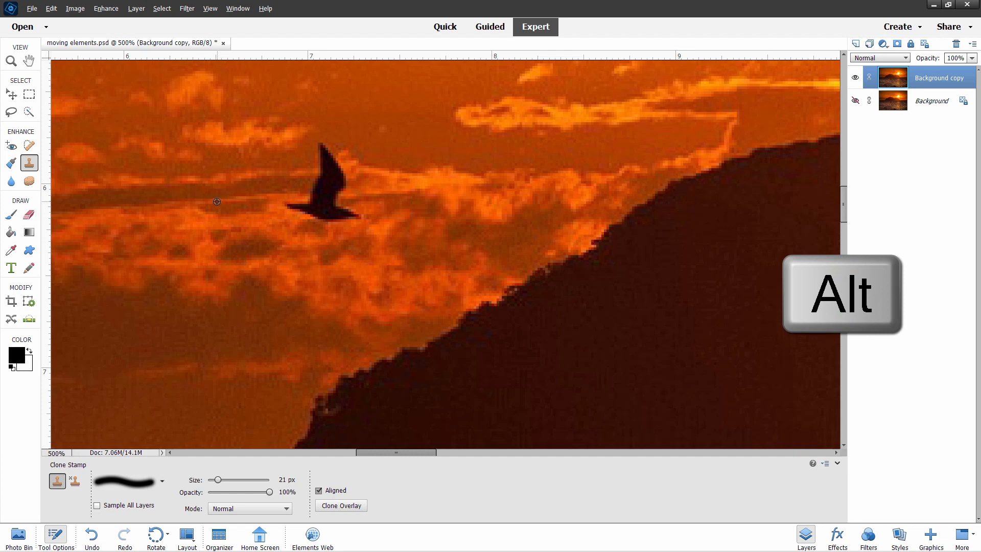
pyautogui.keyDown('alt'); pyautogui.click(217, 200); pyautogui.keyUp('alt')
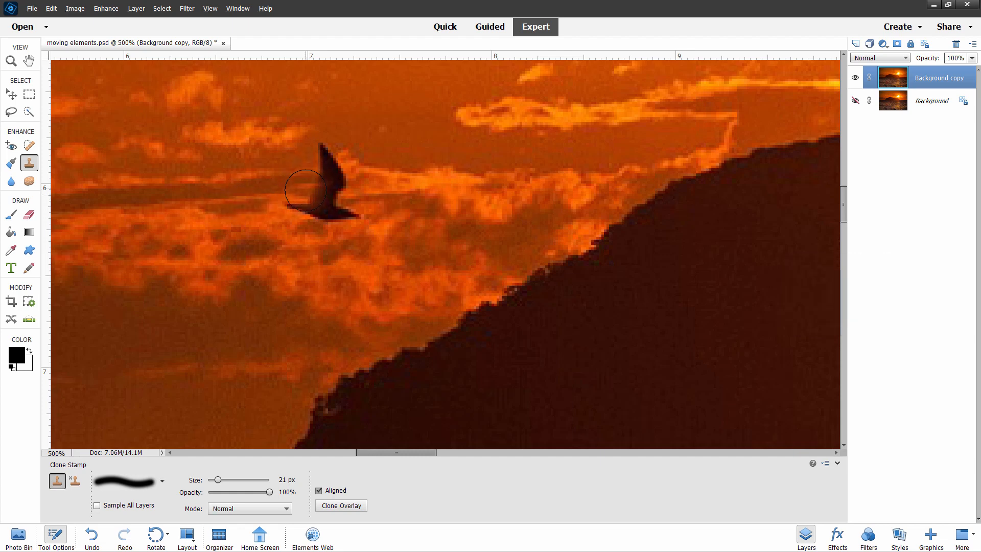
pyautogui.moveTo(303, 196)
pyautogui.mouseDown()
pyautogui.moveTo(337, 191)
pyautogui.moveTo(308, 198)
pyautogui.moveTo(338, 205)
pyautogui.moveTo(327, 218)
pyautogui.moveTo(358, 213)
pyautogui.moveTo(323, 184)
pyautogui.moveTo(324, 149)
pyautogui.mouseUp()
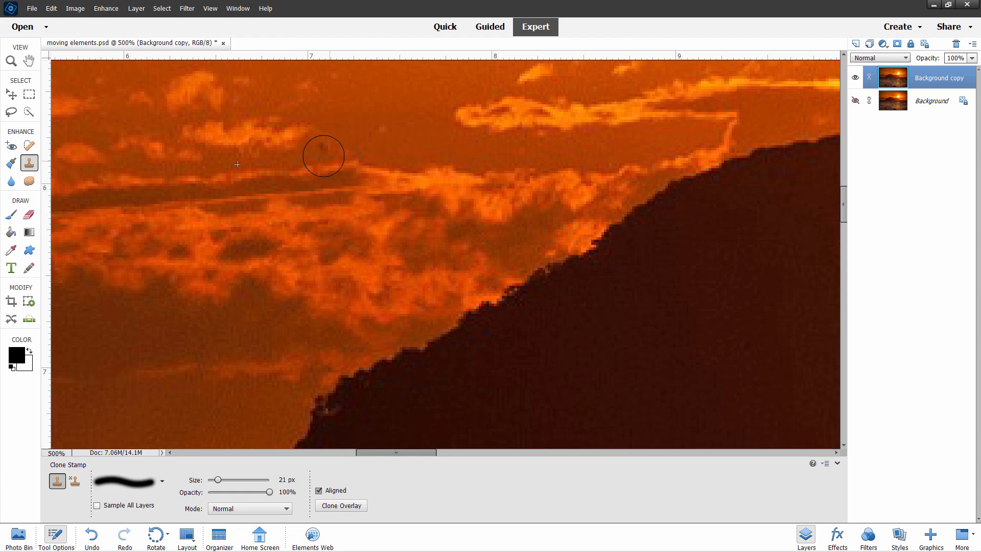
# - Remove the second bird, above the clouds near the sun, with the Clone Stamp, sampling the adjacent sky
pyautogui.press('space')
pyautogui.moveTo(427, 181); pyautogui.dragTo(225, 198)
pyautogui.moveTo(619, 223); pyautogui.dragTo(131, 229)
pyautogui.moveTo(595, 238); pyautogui.dragTo(273, 232)
pyautogui.moveTo(595, 245); pyautogui.dragTo(629, 289)
pyautogui.moveTo(248, 170); pyautogui.dragTo(511, 320)
pyautogui.moveTo(327, 271); pyautogui.dragTo(422, 316)
pyautogui.moveTo(283, 292); pyautogui.dragTo(423, 305)
pyautogui.moveTo(488, 161); pyautogui.dragTo(344, 330)
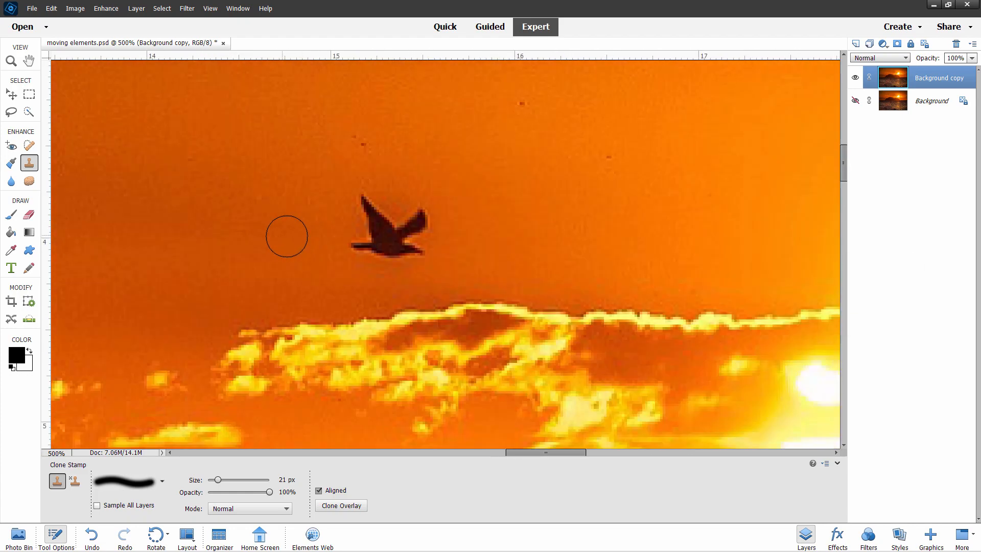
pyautogui.press('alt')
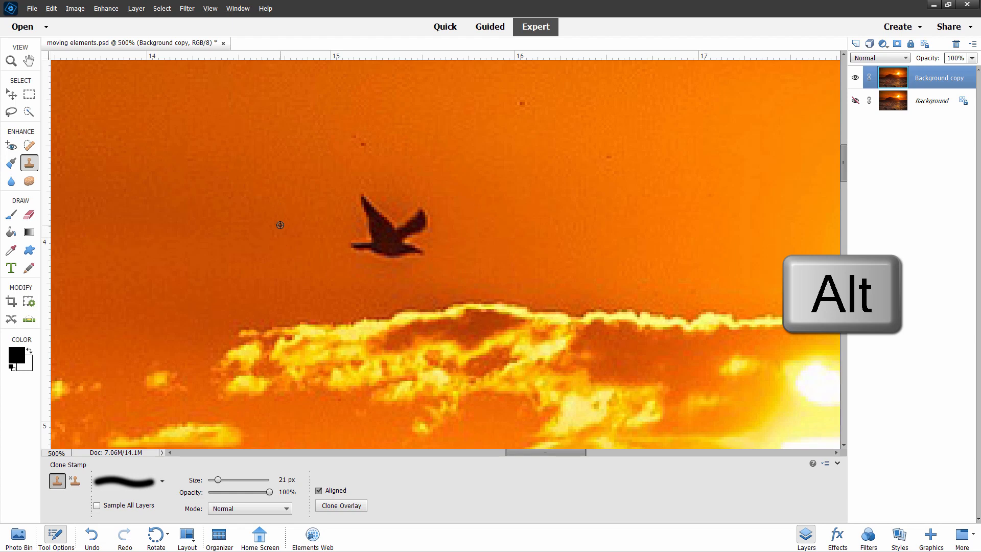
pyautogui.keyDown('alt'); pyautogui.click(280, 225); pyautogui.keyUp('alt')
pyautogui.moveTo(374, 230)
pyautogui.mouseDown()
pyautogui.moveTo(361, 250)
pyautogui.moveTo(377, 242)
pyautogui.moveTo(358, 199)
pyautogui.moveTo(389, 236)
pyautogui.moveTo(419, 240)
pyautogui.moveTo(426, 212)
pyautogui.moveTo(385, 224)
pyautogui.moveTo(474, 215)
pyautogui.moveTo(443, 234)
pyautogui.mouseUp()
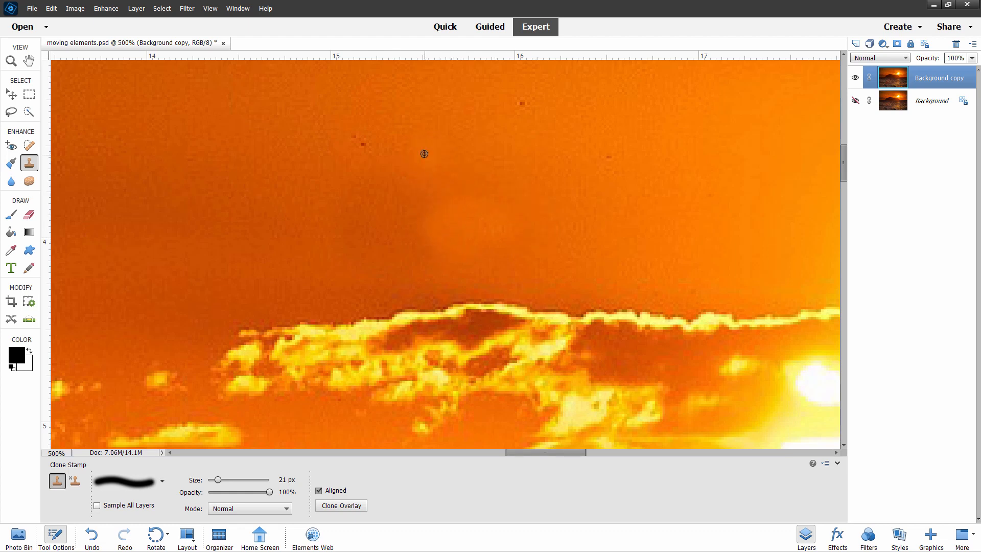
pyautogui.keyDown('alt'); pyautogui.click(418, 187); pyautogui.keyUp('alt')
pyautogui.moveTo(442, 213)
pyautogui.mouseDown()
pyautogui.moveTo(436, 185)
pyautogui.moveTo(421, 207)
pyautogui.moveTo(448, 249)
pyautogui.mouseUp()
# - Enlarge the Clone Stamp brush to 80 px and even out the retouched sky patch with tone sampled from the sky beside it
pyautogui.press(']')
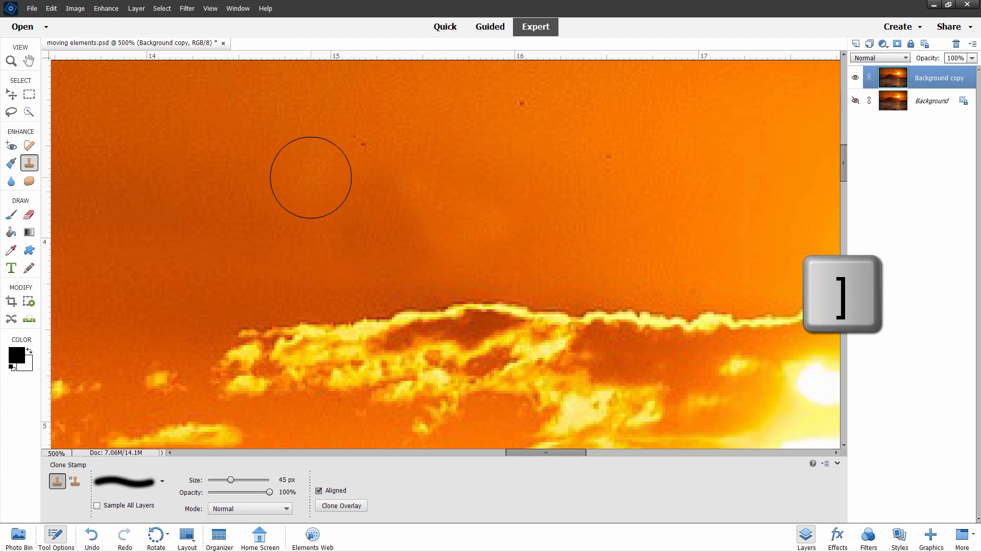
pyautogui.press(']')
pyautogui.press(']')
pyautogui.press(']')
pyautogui.press(']')
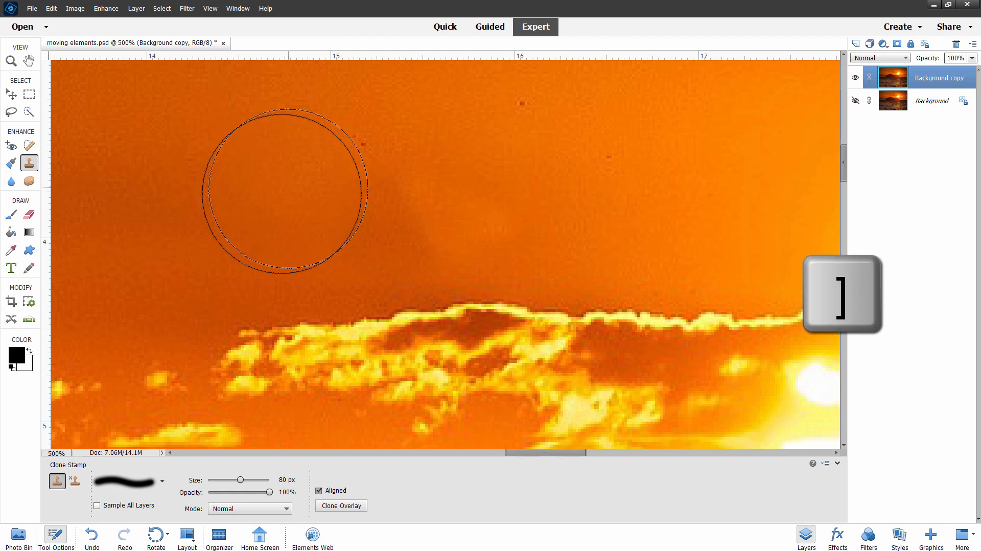
pyautogui.press('alt')
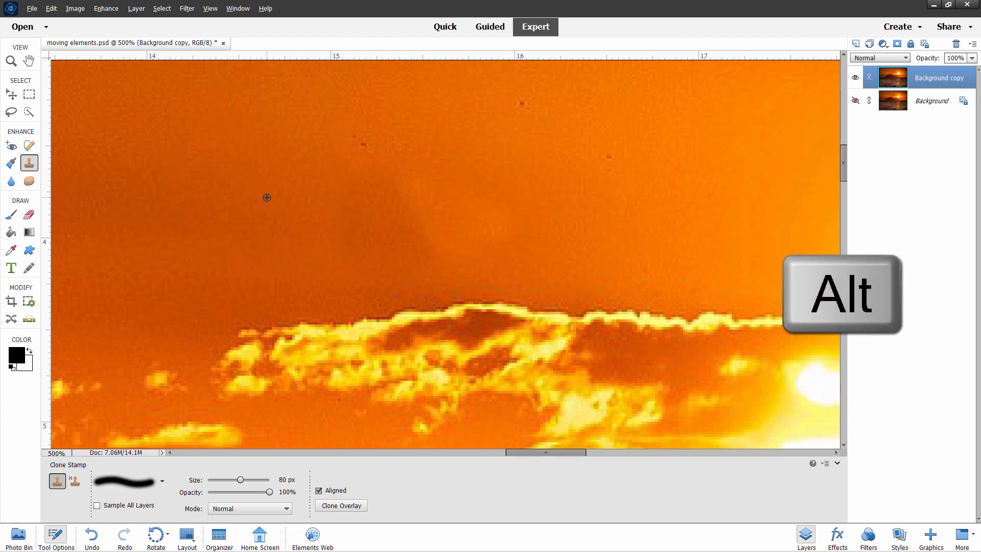
pyautogui.keyDown('alt'); pyautogui.click(267, 198); pyautogui.keyUp('alt')
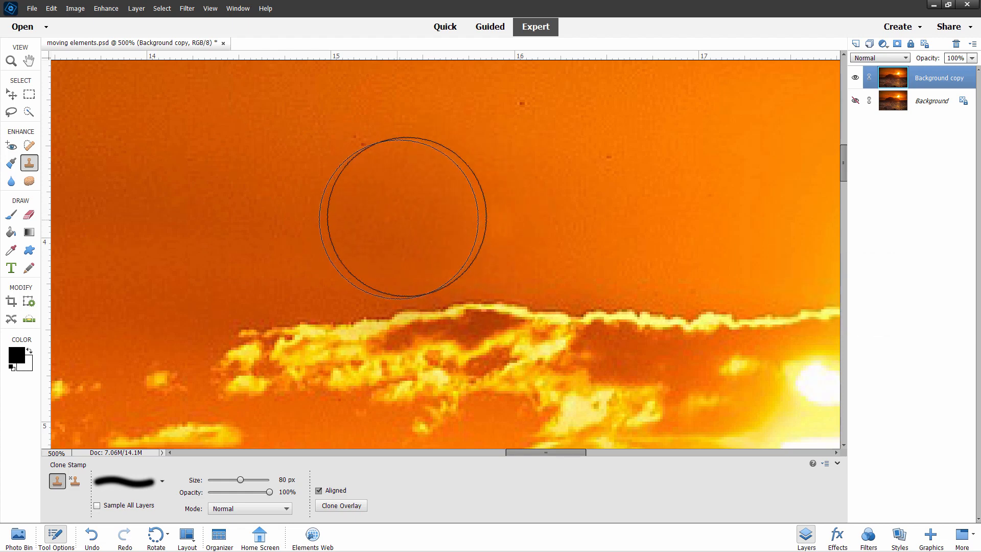
pyautogui.moveTo(399, 219); pyautogui.dragTo(453, 207)
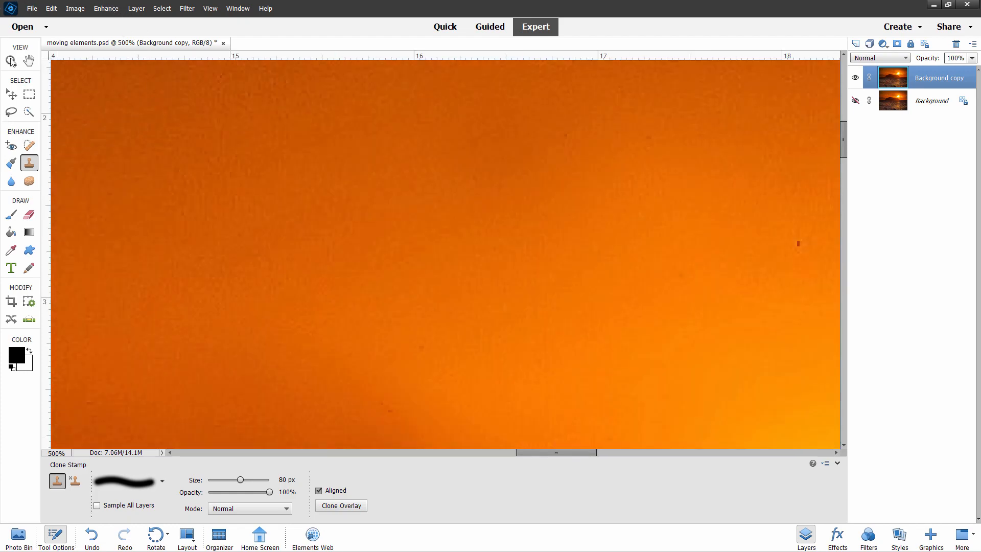
# - Select the fisherman, boat and both oars with a freehand Lasso outline, using a 1 px feather
pyautogui.click(11, 61)
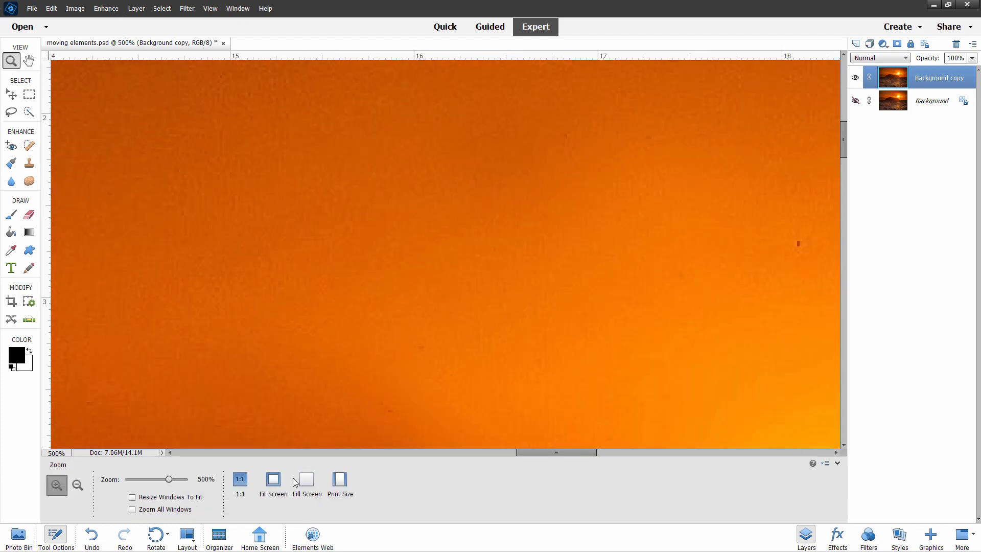
pyautogui.click(273, 479)
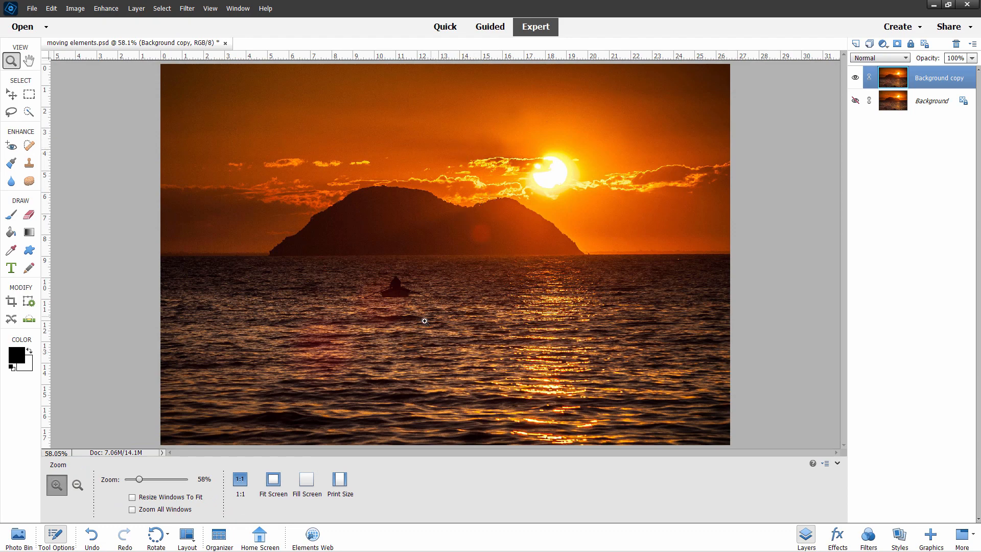
pyautogui.click(404, 286)
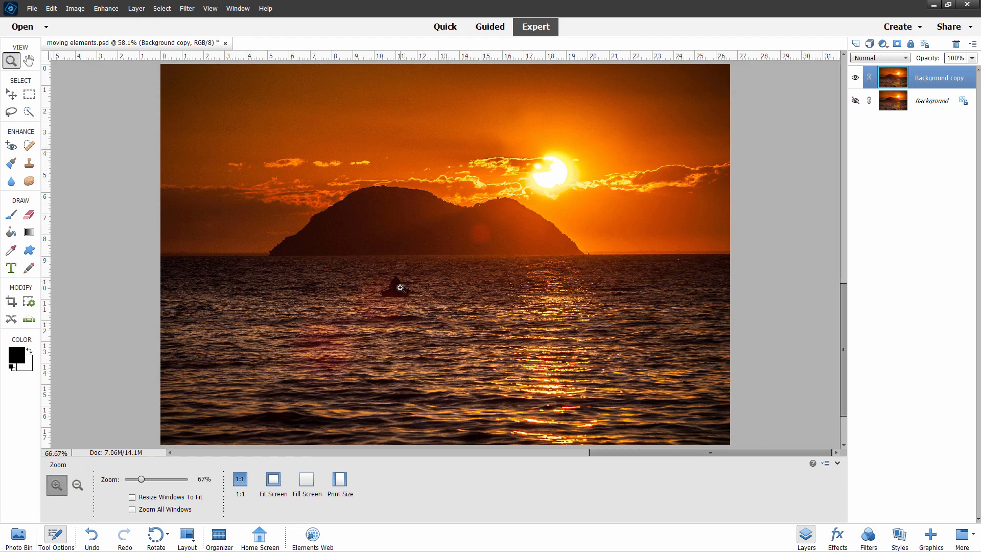
pyautogui.click(397, 285)
pyautogui.click(396, 287)
pyautogui.click(394, 290)
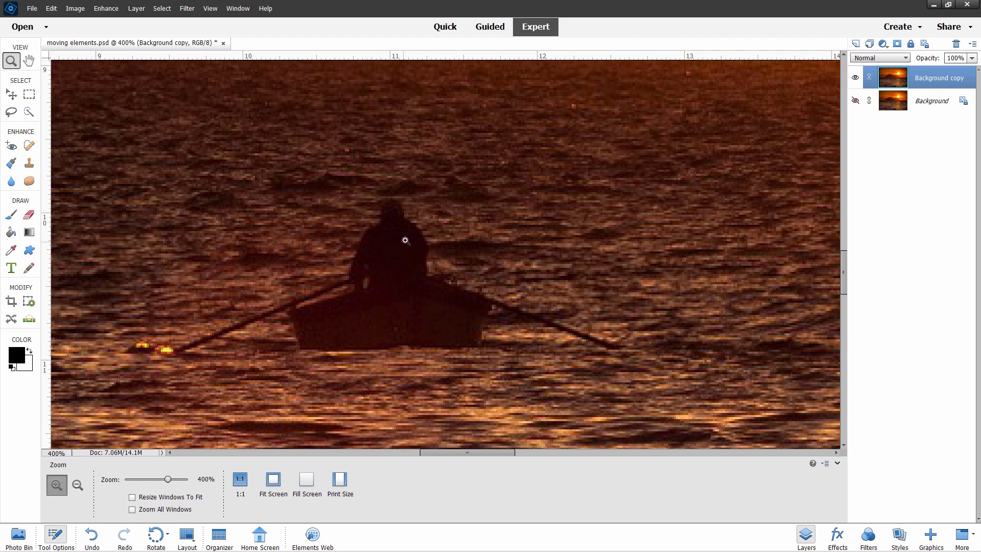
pyautogui.click(11, 112)
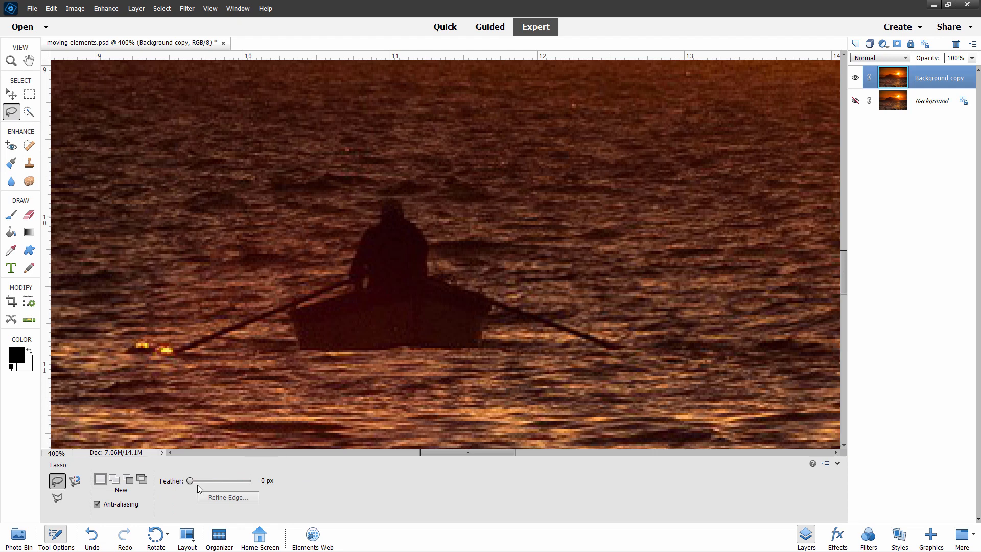
pyautogui.doubleClick(266, 482)
pyautogui.write('1')
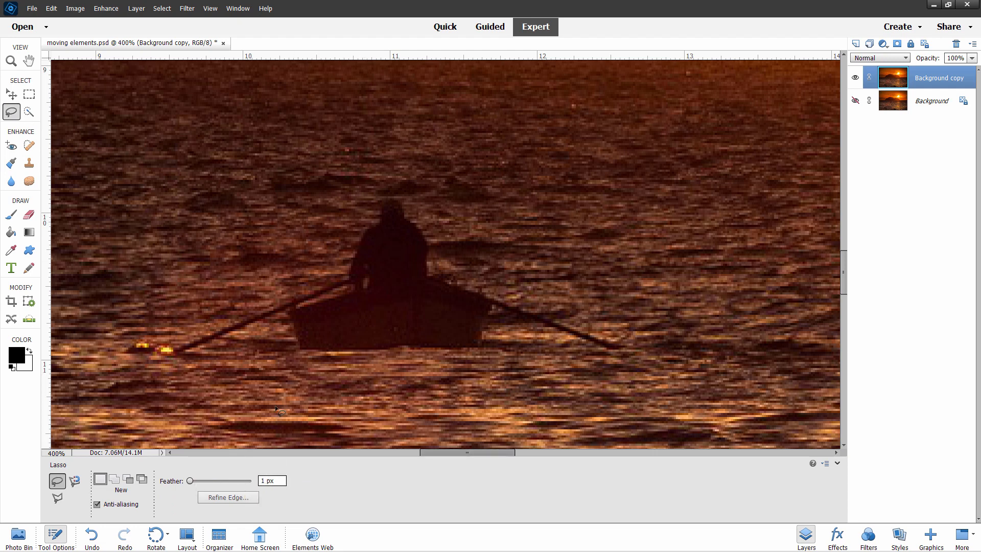
pyautogui.moveTo(377, 199); pyautogui.dragTo(375, 209)
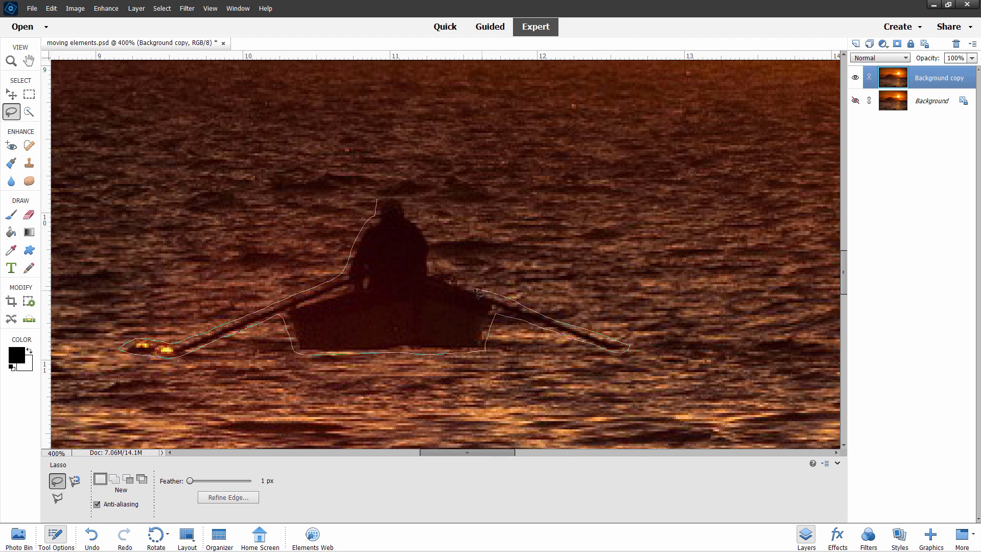
pyautogui.moveTo(431, 248); pyautogui.dragTo(426, 232)
pyautogui.moveTo(396, 196); pyautogui.dragTo(380, 198)
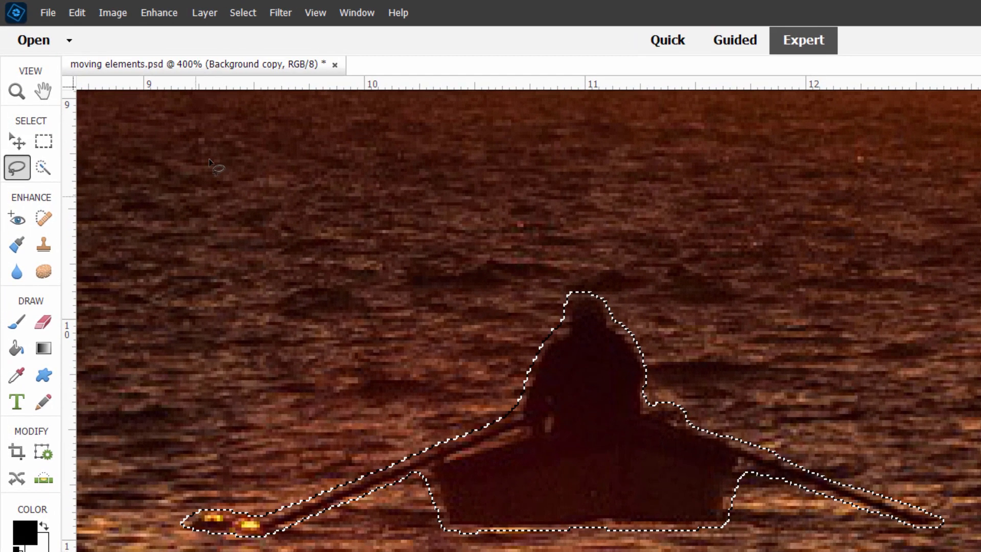
# - Copy the selected fisherman and boat to a new layer
pyautogui.click(203, 11)
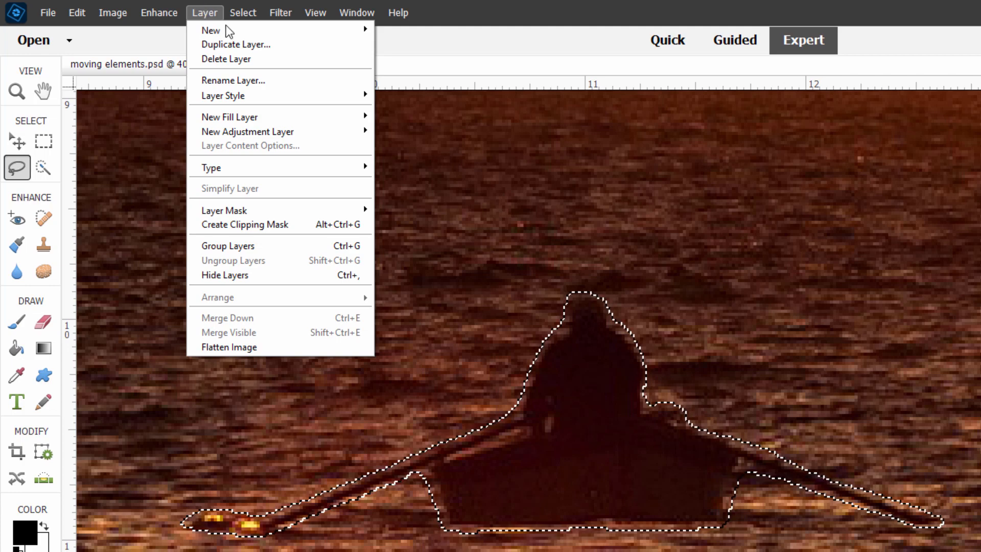
pyautogui.moveTo(225, 29)
pyautogui.click(414, 95)
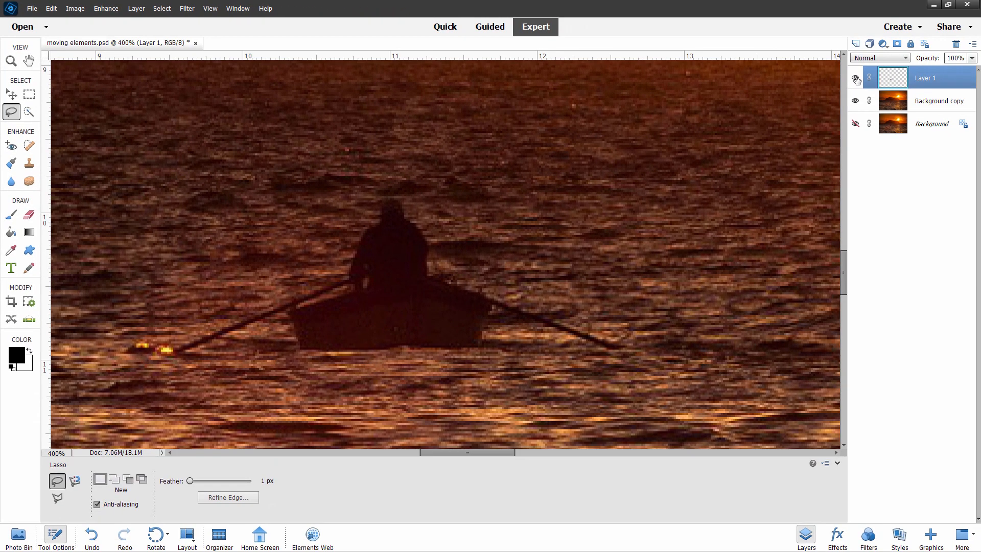
# - Hide the new cut-out layer and rename it Fisherman
pyautogui.click(855, 78)
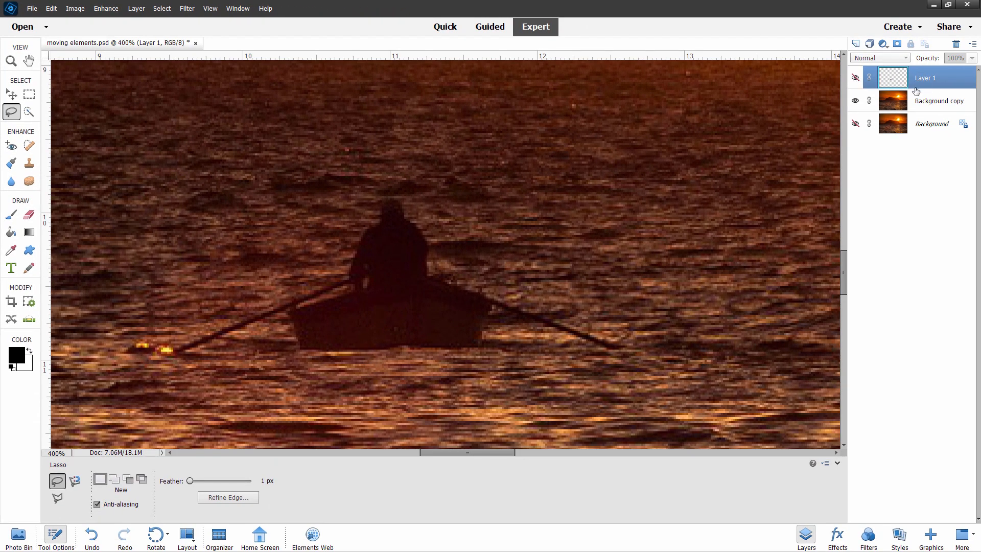
pyautogui.doubleClick(927, 84)
pyautogui.write('Fisherman')
# - On the Background copy layer, clone out the fisherman and the oar ending at the yellow lights with a 40 px Clone Stamp, using nearby water
pyautogui.click(916, 102)
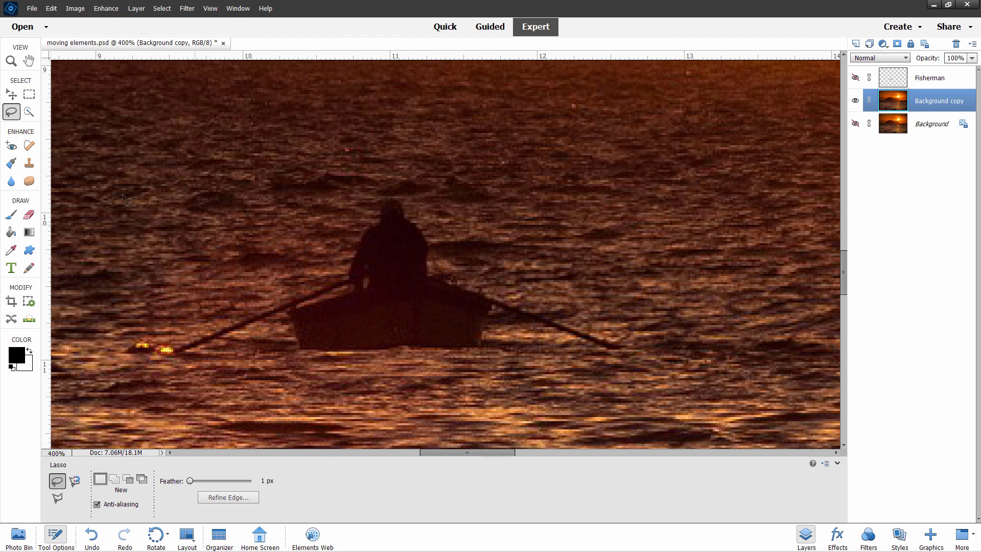
pyautogui.click(29, 165)
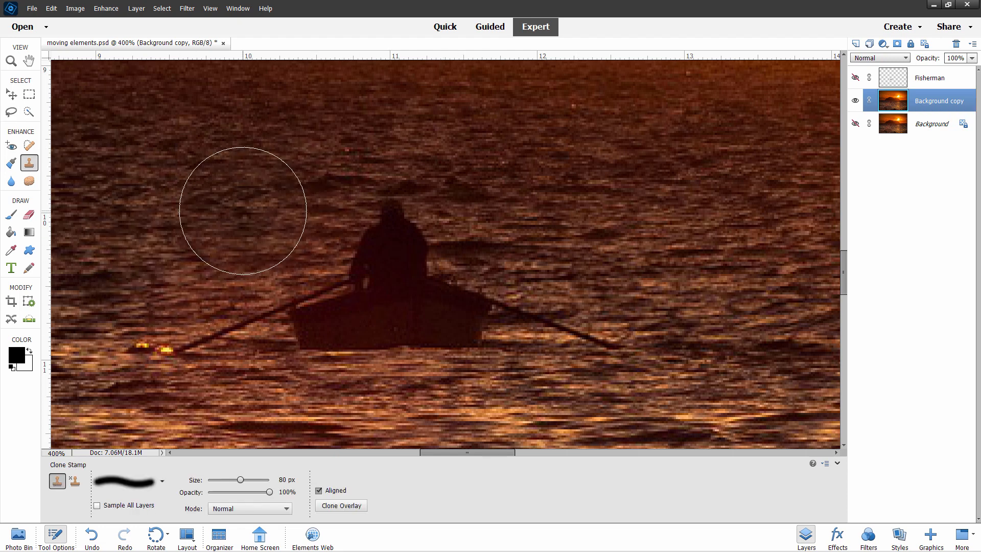
pyautogui.press('[')
pyautogui.press('[')
pyautogui.press('[')
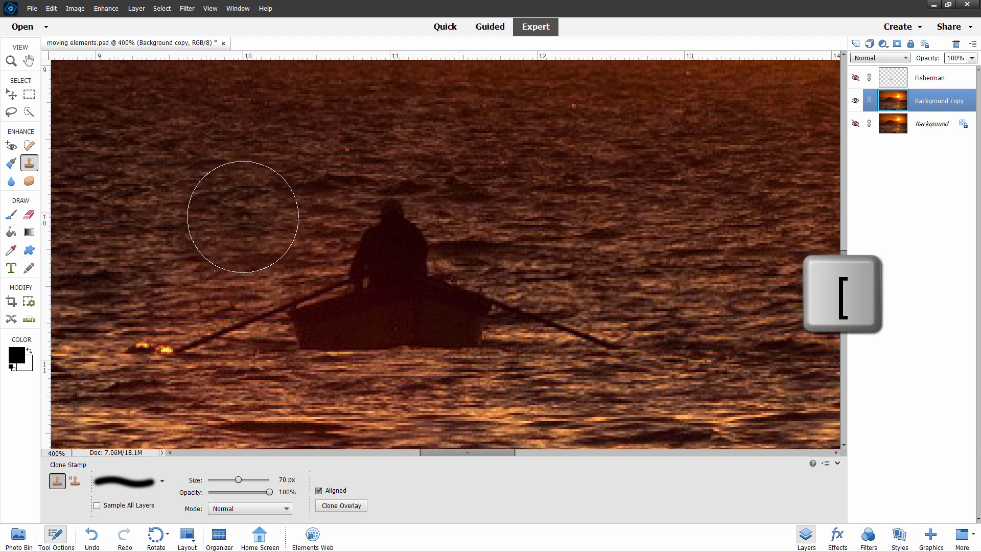
pyautogui.press('[')
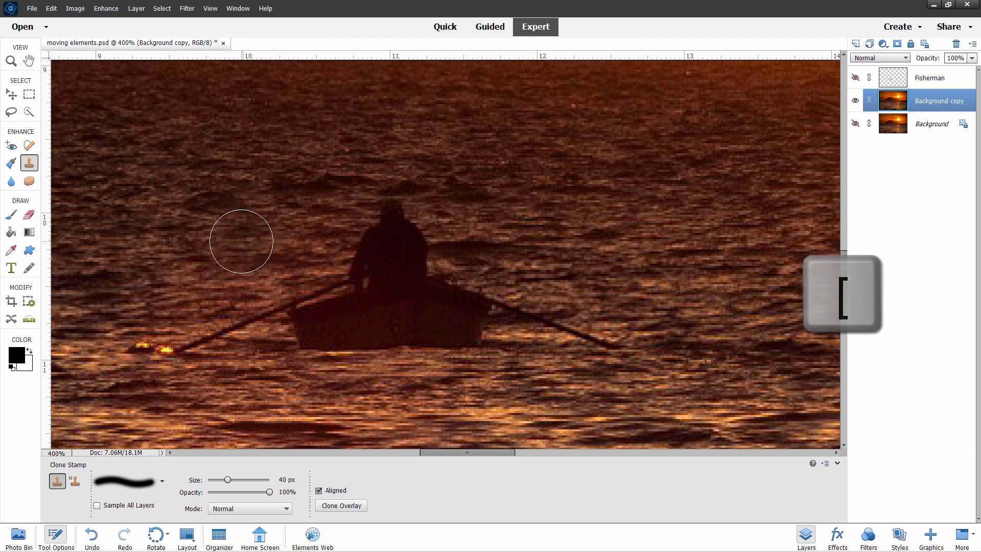
pyautogui.keyDown('alt'); pyautogui.click(244, 239); pyautogui.keyUp('alt')
pyautogui.moveTo(360, 236)
pyautogui.mouseDown()
pyautogui.moveTo(401, 234)
pyautogui.moveTo(390, 219)
pyautogui.moveTo(385, 252)
pyautogui.moveTo(274, 299)
pyautogui.moveTo(209, 347)
pyautogui.moveTo(148, 352)
pyautogui.mouseUp()
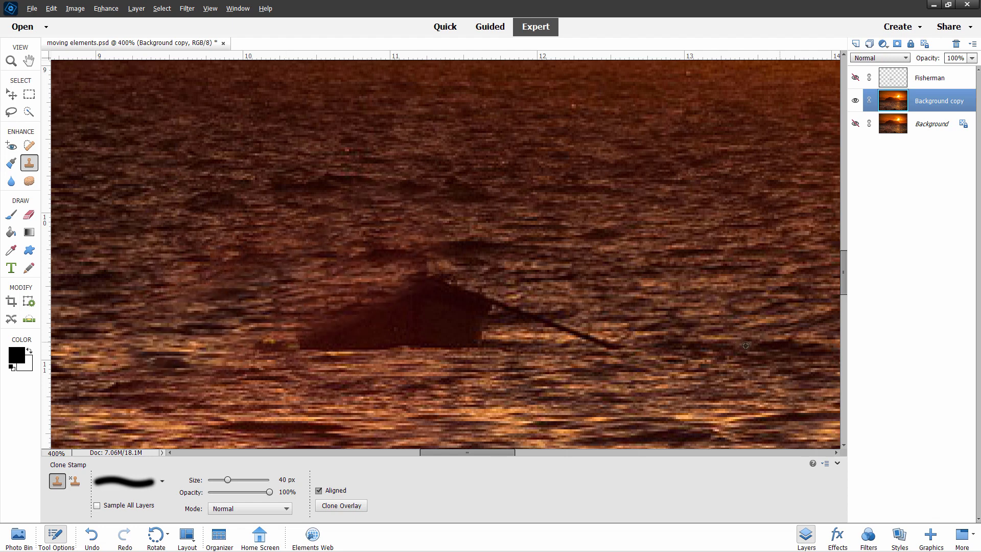
# - Clone out the remaining boat and the other oar using water sampled beyond that oar, and blend the patched area
pyautogui.keyDown('alt'); pyautogui.click(745, 345); pyautogui.keyUp('alt')
pyautogui.moveTo(613, 345)
pyautogui.mouseDown()
pyautogui.moveTo(570, 339)
pyautogui.moveTo(449, 284)
pyautogui.moveTo(431, 335)
pyautogui.moveTo(363, 331)
pyautogui.mouseUp()
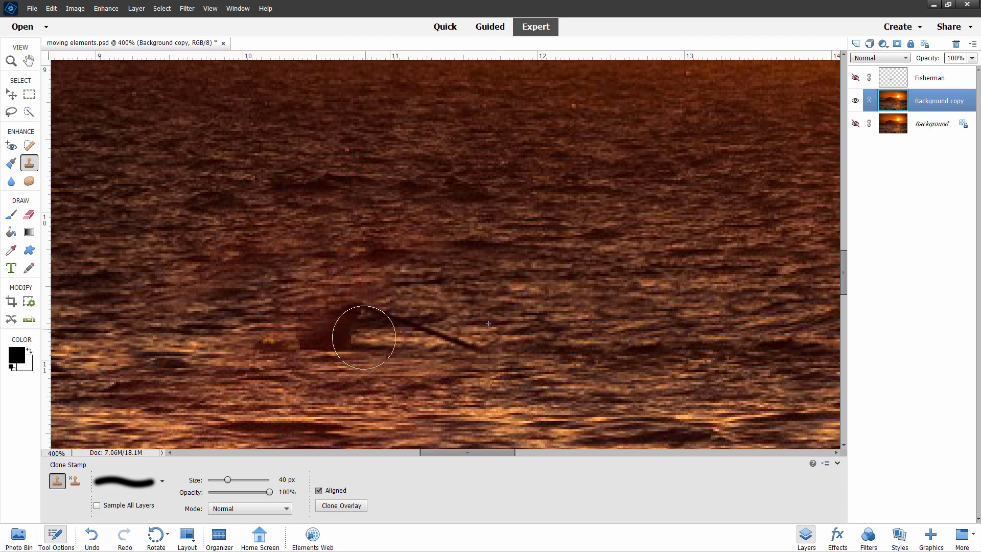
pyautogui.keyDown('alt'); pyautogui.click(658, 323); pyautogui.keyUp('alt')
pyautogui.moveTo(553, 348)
pyautogui.mouseDown()
pyautogui.moveTo(438, 329)
pyautogui.moveTo(391, 339)
pyautogui.moveTo(312, 322)
pyautogui.moveTo(263, 340)
pyautogui.mouseUp()
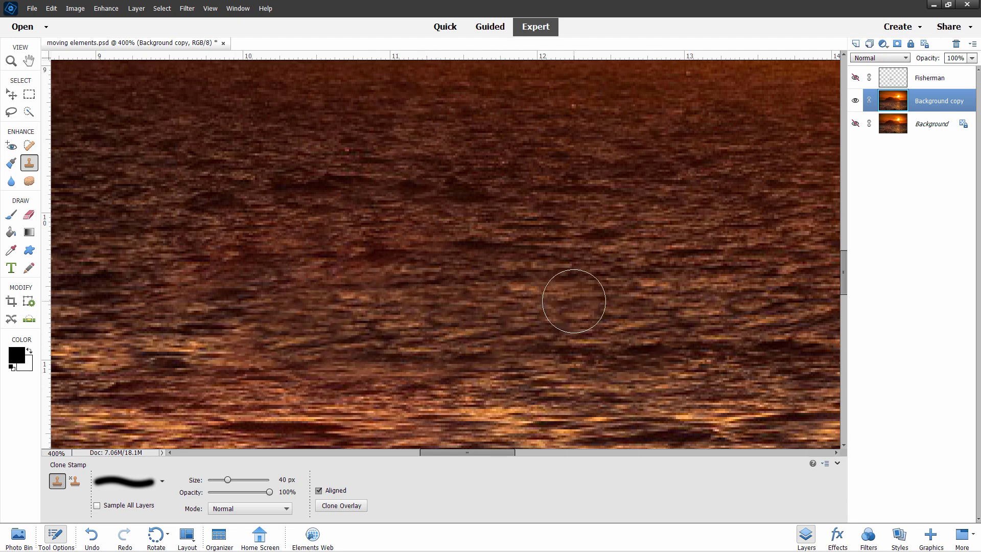
pyautogui.moveTo(170, 336)
pyautogui.mouseDown()
pyautogui.moveTo(142, 337)
pyautogui.moveTo(244, 390)
pyautogui.mouseUp()
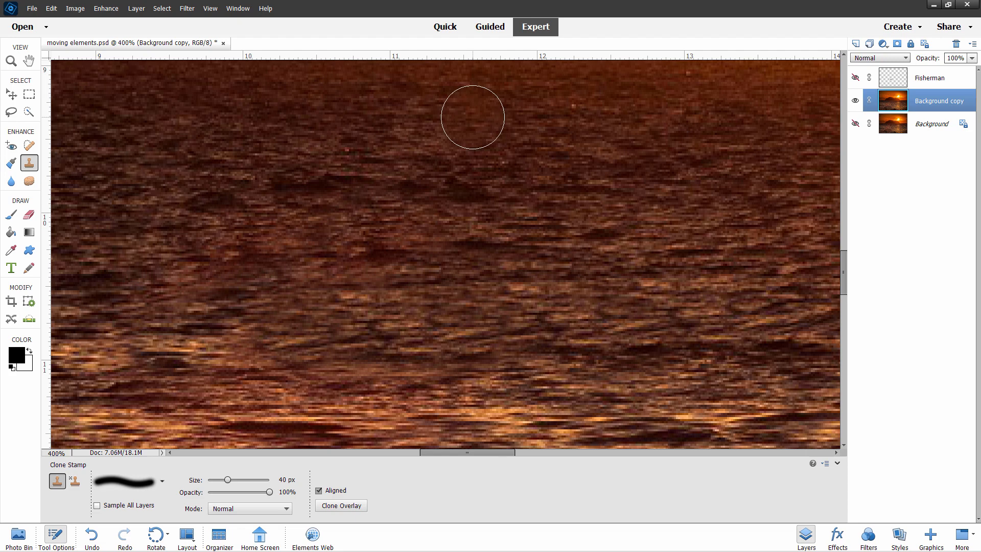
# - Compare the retouched water with the Fisherman layer shown and hidden, and inspect the whole photo
pyautogui.click(855, 78)
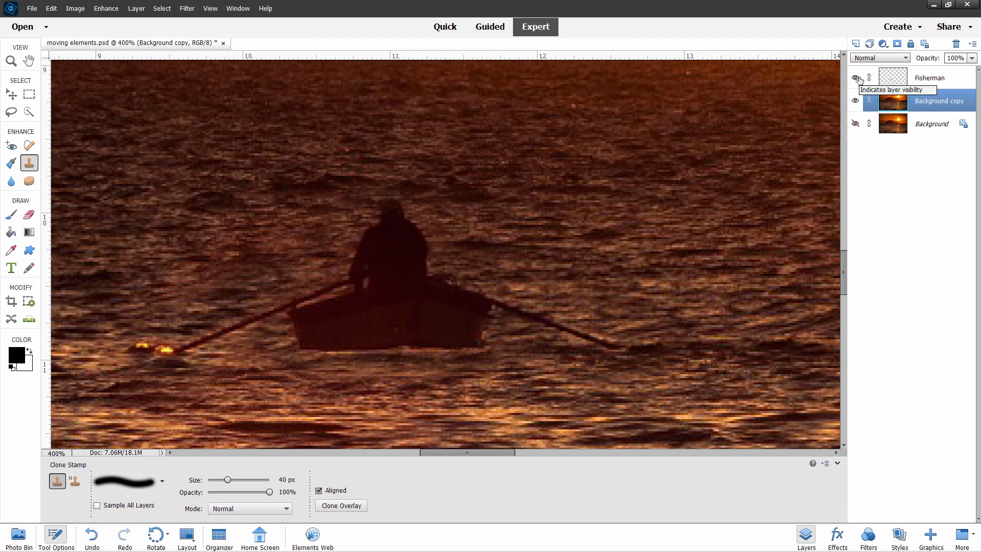
pyautogui.click(855, 77)
pyautogui.click(11, 61)
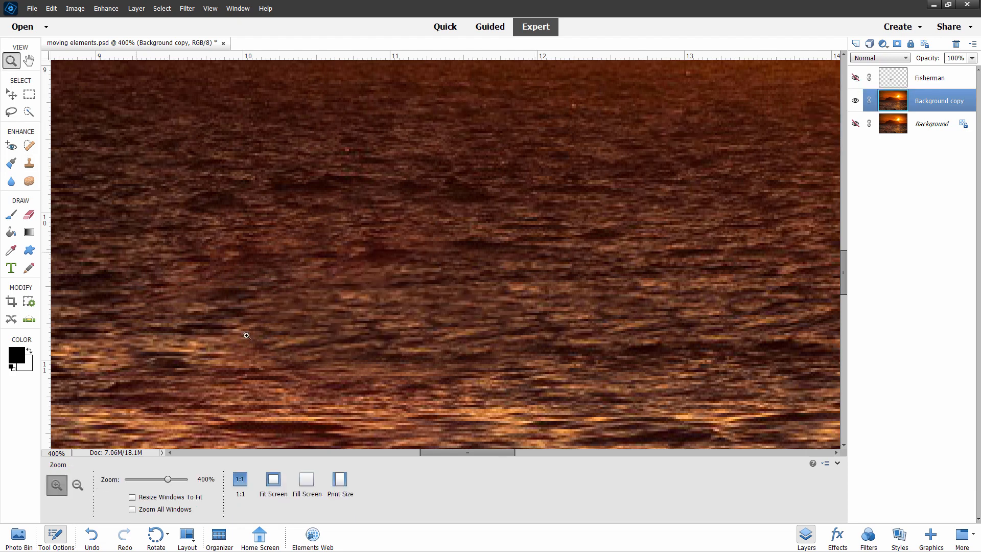
pyautogui.click(270, 482)
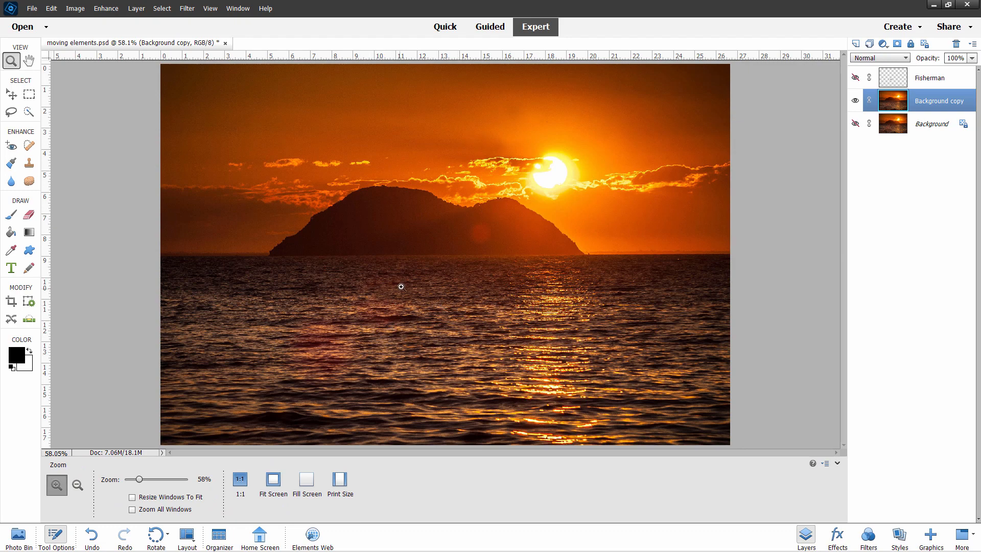
# - Open Moving Elements for the Background copy layer
pyautogui.click(14, 96)
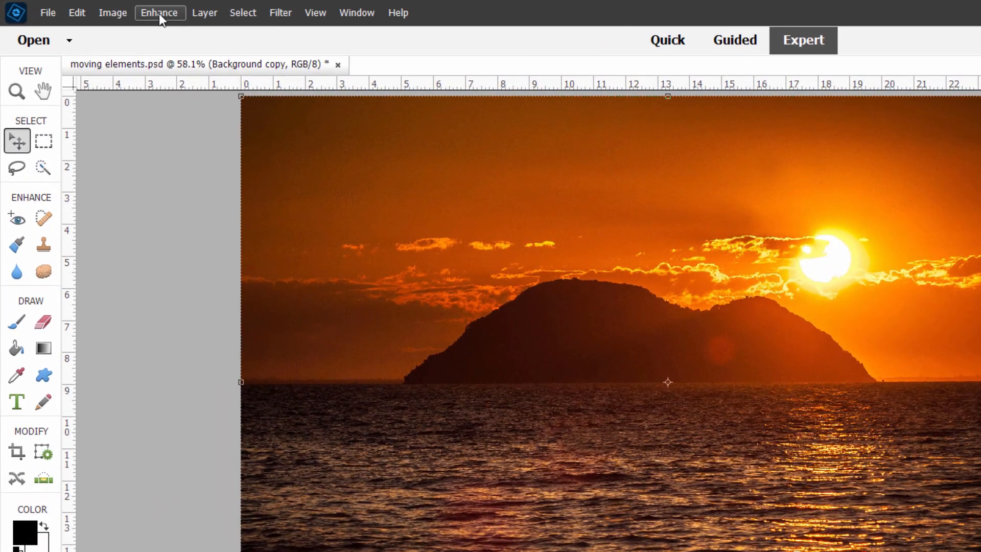
pyautogui.click(158, 13)
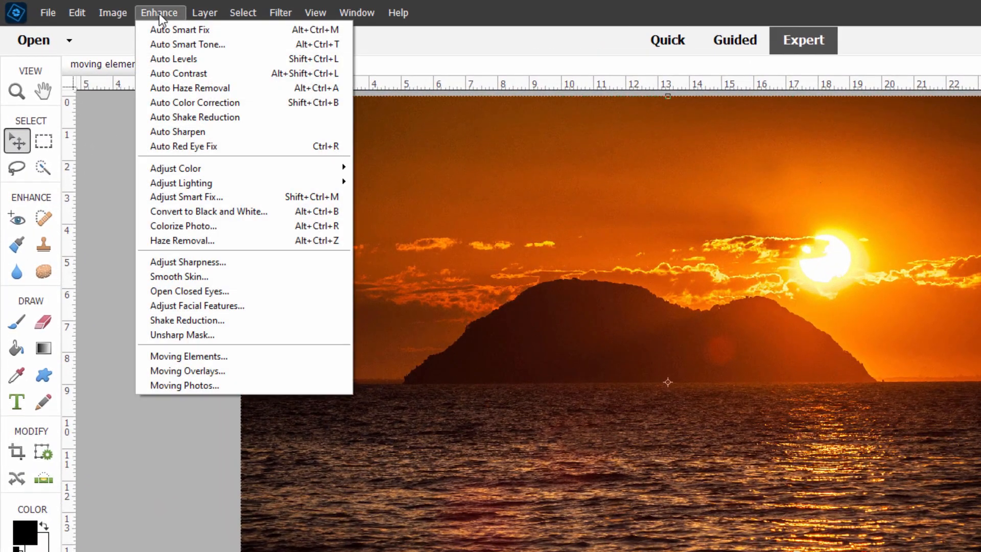
pyautogui.click(222, 354)
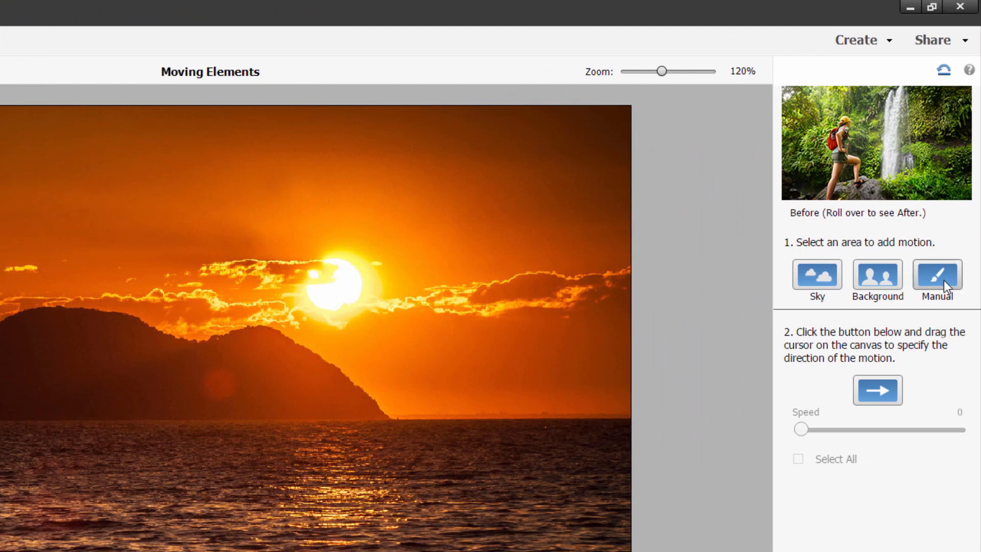
# - Manually paint a motion selection over the whole sea below the horizon, using a brush size of 59
pyautogui.click(938, 278)
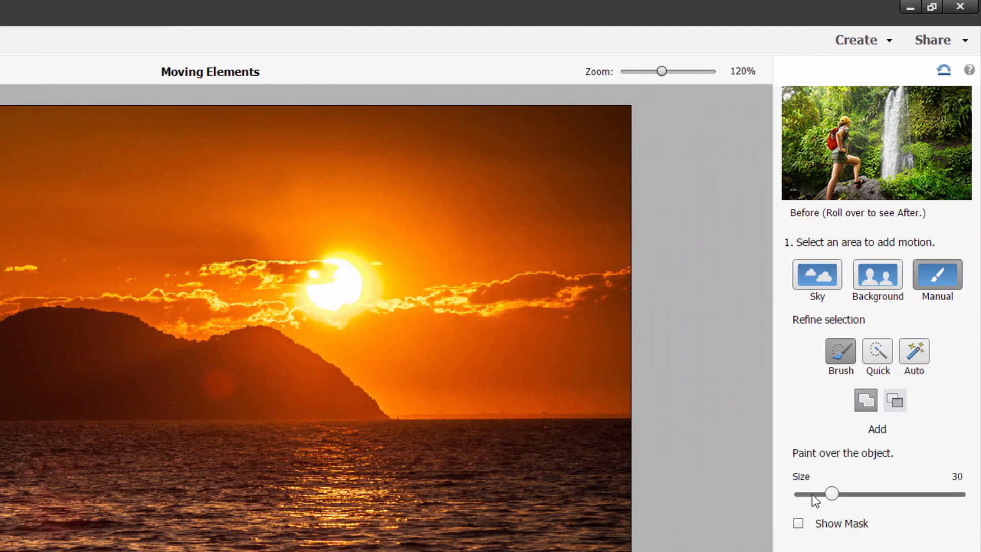
pyautogui.moveTo(832, 494); pyautogui.dragTo(862, 494)
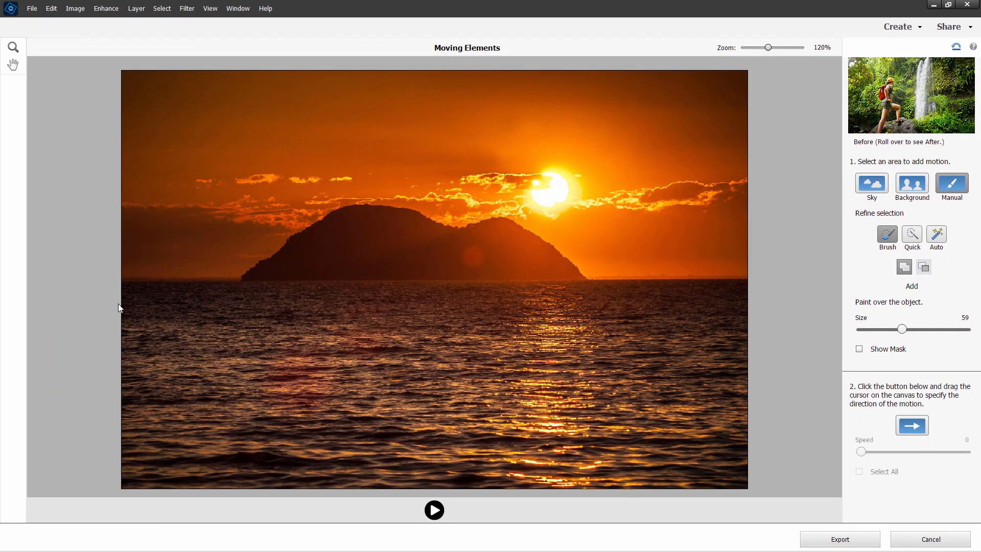
pyautogui.moveTo(137, 300)
pyautogui.mouseDown()
pyautogui.moveTo(707, 298)
pyautogui.moveTo(740, 300)
pyautogui.moveTo(752, 317)
pyautogui.moveTo(324, 325)
pyautogui.moveTo(156, 316)
pyautogui.moveTo(135, 333)
pyautogui.moveTo(501, 343)
pyautogui.moveTo(761, 335)
pyautogui.mouseUp()
pyautogui.moveTo(707, 353)
pyautogui.mouseDown()
pyautogui.moveTo(127, 361)
pyautogui.moveTo(255, 377)
pyautogui.moveTo(591, 377)
pyautogui.moveTo(730, 391)
pyautogui.moveTo(658, 403)
pyautogui.moveTo(447, 399)
pyautogui.mouseUp()
pyautogui.moveTo(352, 398)
pyautogui.mouseDown()
pyautogui.moveTo(134, 400)
pyautogui.moveTo(205, 422)
pyautogui.moveTo(746, 420)
pyautogui.moveTo(749, 452)
pyautogui.moveTo(167, 431)
pyautogui.moveTo(122, 440)
pyautogui.moveTo(122, 452)
pyautogui.moveTo(635, 456)
pyautogui.moveTo(750, 478)
pyautogui.moveTo(682, 489)
pyautogui.moveTo(199, 471)
pyautogui.moveTo(143, 471)
pyautogui.mouseUp()
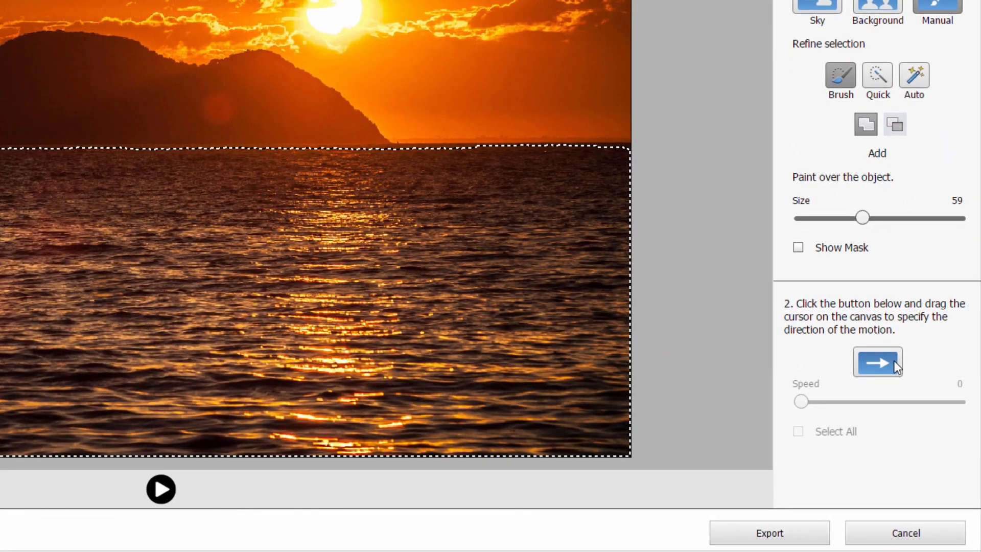
# - Draw three long motion arrows across the sea, one straight down the sun's reflection and two diagonally down-left, and preview the animation
pyautogui.click(886, 365)
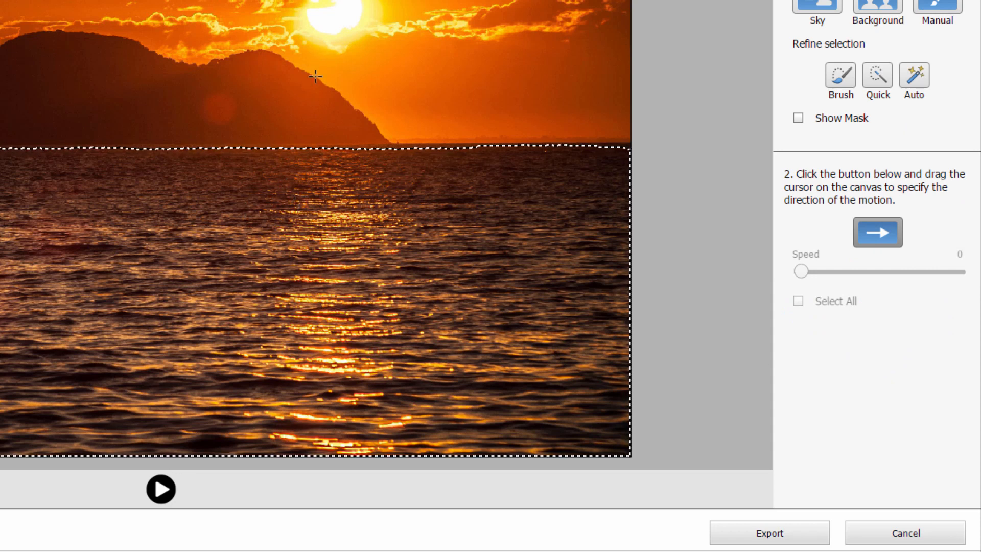
pyautogui.moveTo(256, 207)
pyautogui.mouseDown()
pyautogui.moveTo(135, 371)
pyautogui.moveTo(59, 423)
pyautogui.mouseUp()
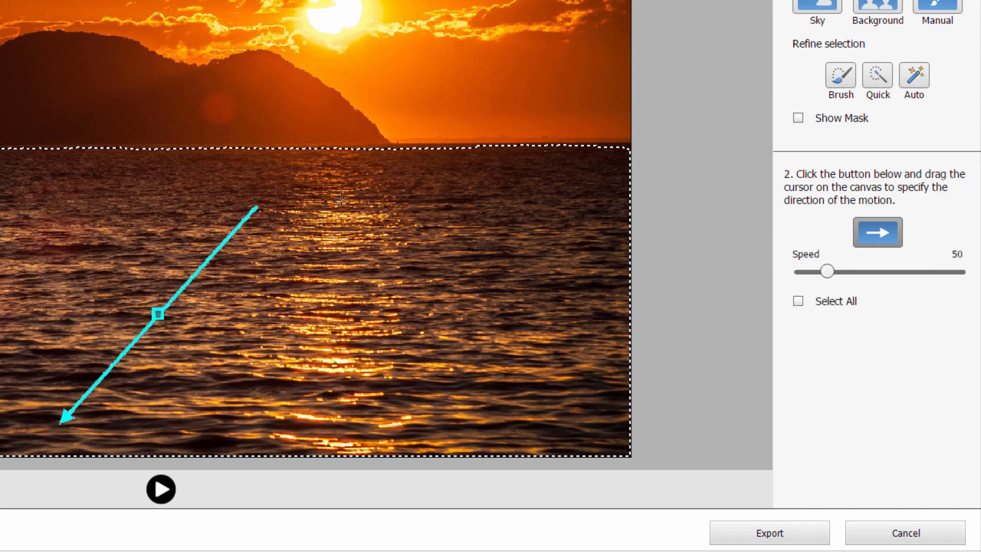
pyautogui.moveTo(342, 197); pyautogui.dragTo(347, 391)
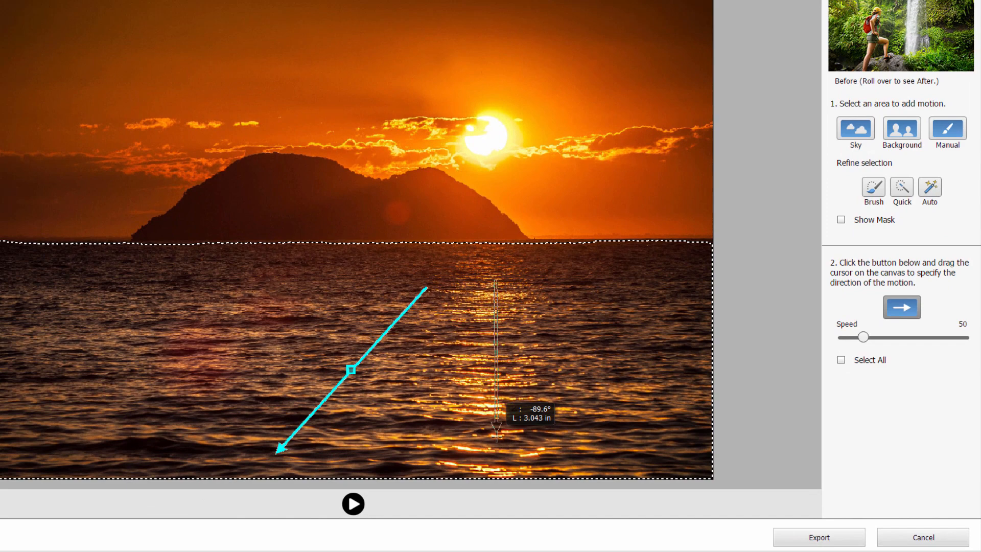
pyautogui.moveTo(496, 428); pyautogui.dragTo(495, 439)
pyautogui.moveTo(313, 284); pyautogui.dragTo(165, 371)
pyautogui.moveTo(268, 395); pyautogui.dragTo(171, 442)
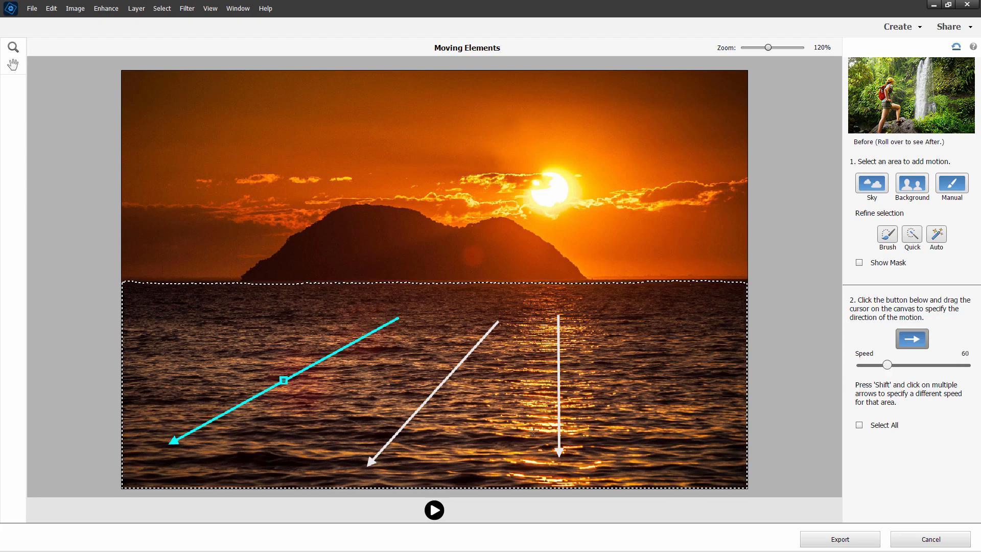
pyautogui.click(434, 510)
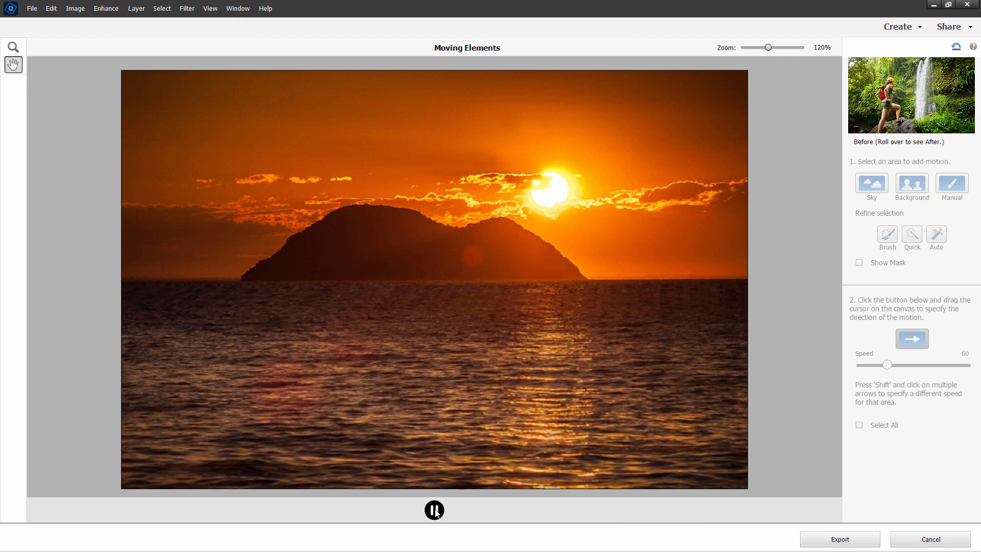
pyautogui.click(434, 510)
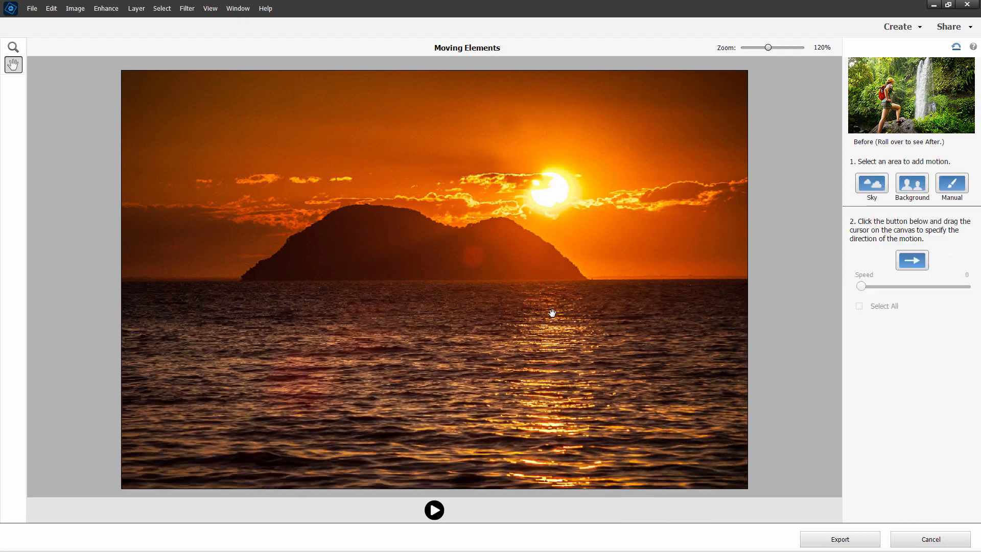
# - Manually repaint the motion selection over the entire sea below the horizon with a brush size of 68
pyautogui.click(954, 192)
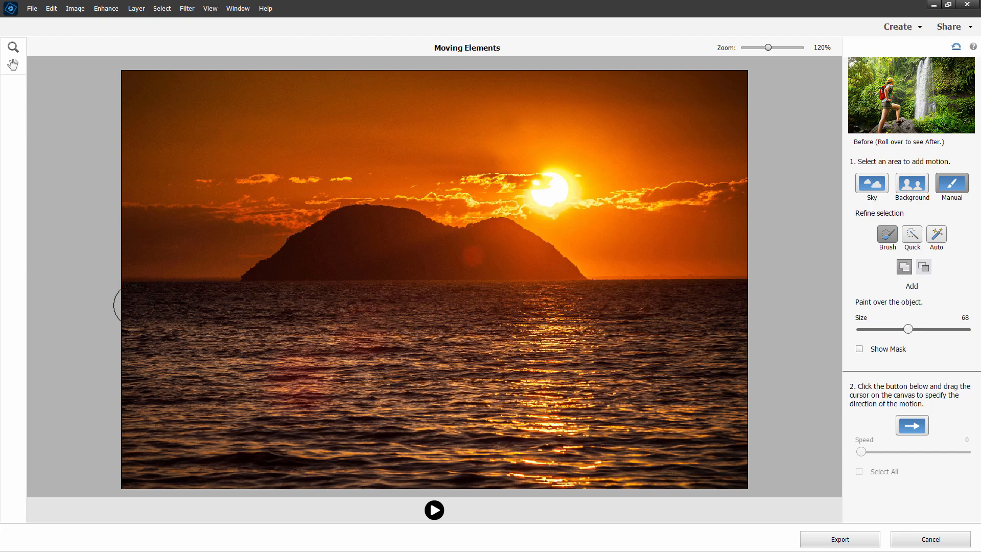
pyautogui.moveTo(140, 304)
pyautogui.mouseDown()
pyautogui.moveTo(707, 307)
pyautogui.moveTo(639, 302)
pyautogui.moveTo(125, 335)
pyautogui.moveTo(310, 345)
pyautogui.moveTo(736, 326)
pyautogui.moveTo(388, 374)
pyautogui.mouseUp()
pyautogui.moveTo(327, 369)
pyautogui.mouseDown()
pyautogui.moveTo(262, 391)
pyautogui.moveTo(726, 398)
pyautogui.moveTo(761, 411)
pyautogui.moveTo(687, 418)
pyautogui.moveTo(235, 408)
pyautogui.moveTo(166, 414)
pyautogui.moveTo(113, 435)
pyautogui.moveTo(704, 437)
pyautogui.moveTo(757, 449)
pyautogui.moveTo(250, 456)
pyautogui.moveTo(130, 475)
pyautogui.moveTo(182, 482)
pyautogui.moveTo(758, 477)
pyautogui.mouseUp()
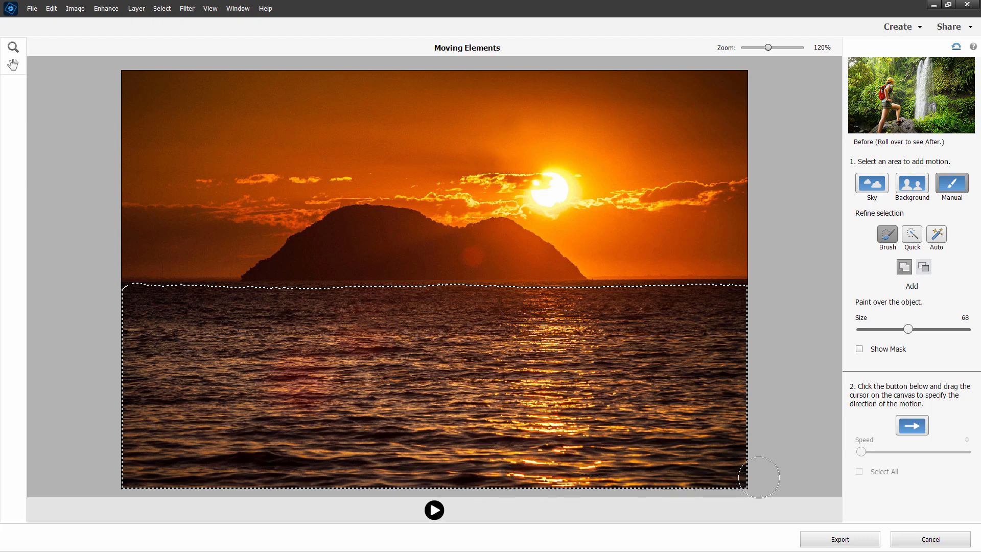
# - Draw one short motion arrow pointing diagonally down-left mid-sea at speed 50, and preview the water's movement
pyautogui.click(913, 426)
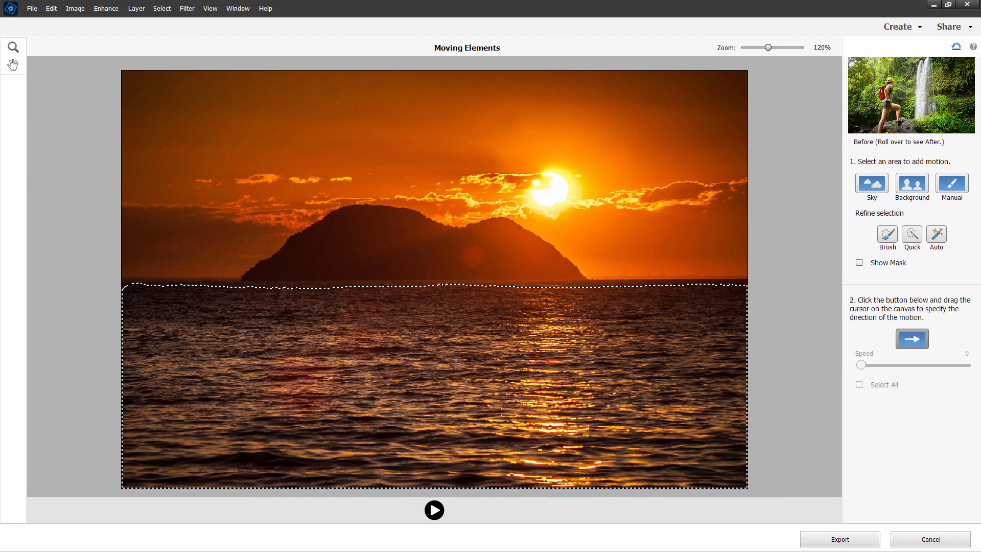
pyautogui.moveTo(456, 363); pyautogui.dragTo(436, 393)
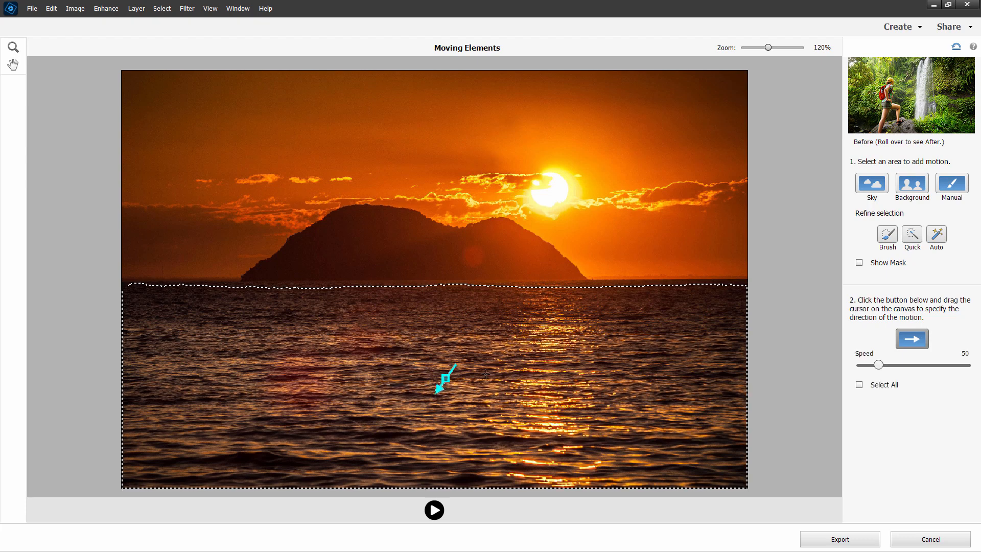
pyautogui.click(434, 509)
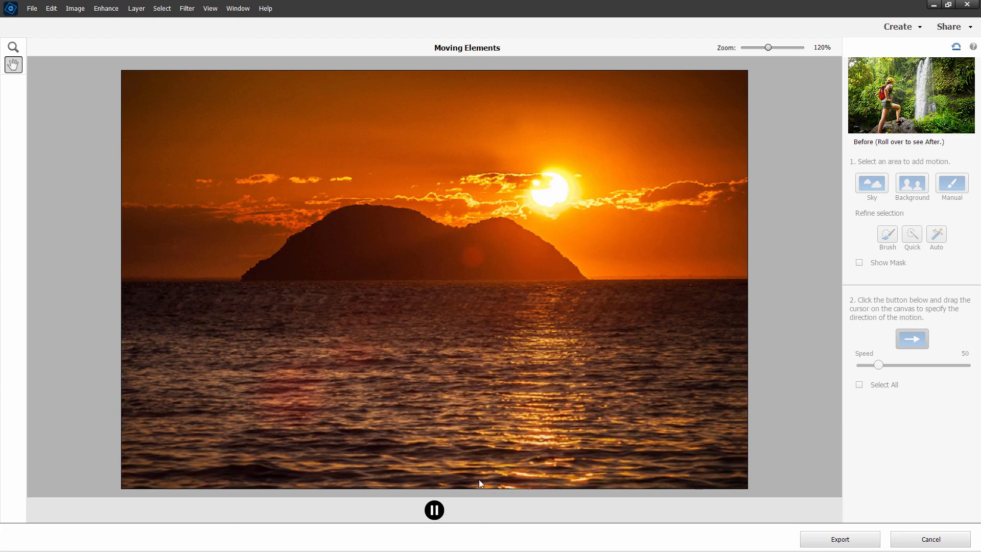
# - Export the animation as "moving elements" in the PSE 2023 folder and finish the Moving Elements session
pyautogui.click(840, 538)
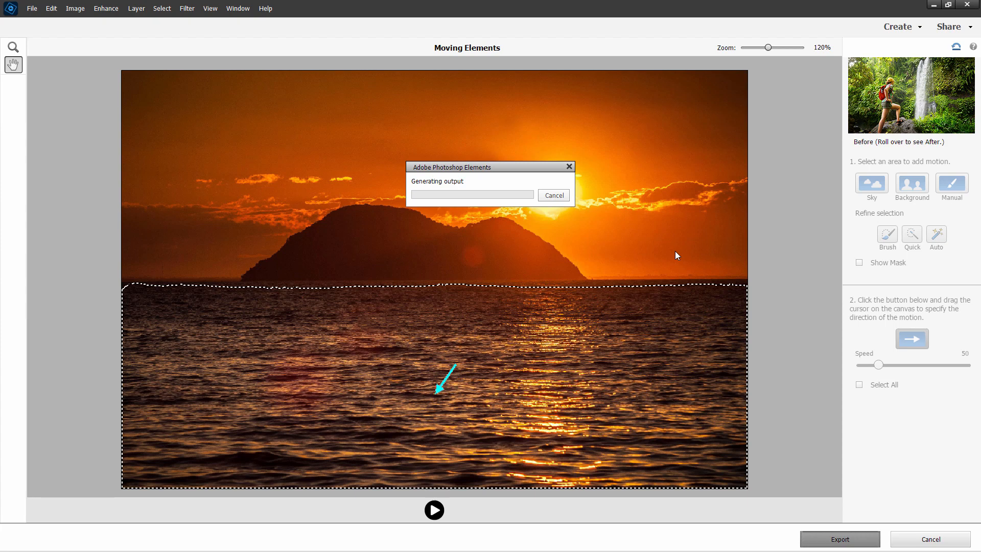
pyautogui.write('moving')
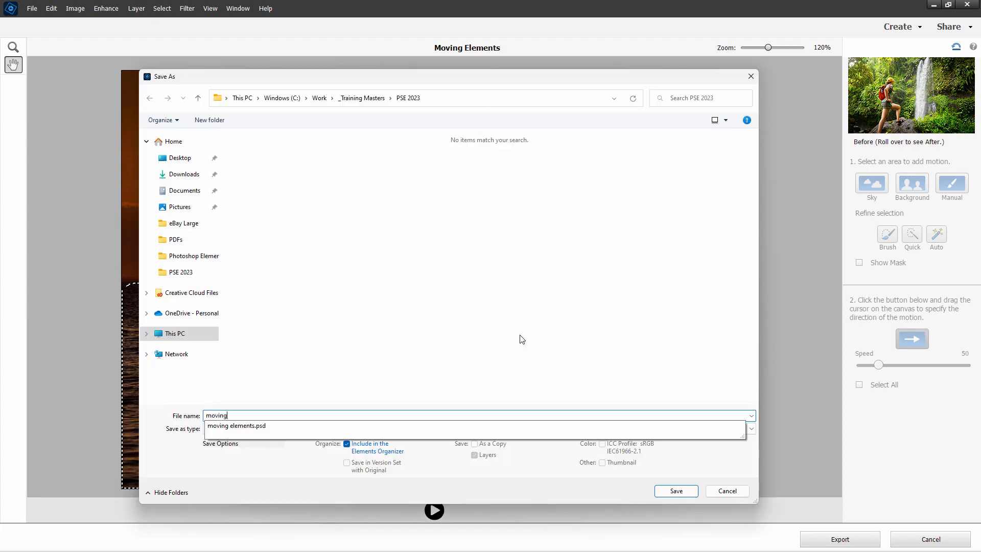
pyautogui.write(' elements')
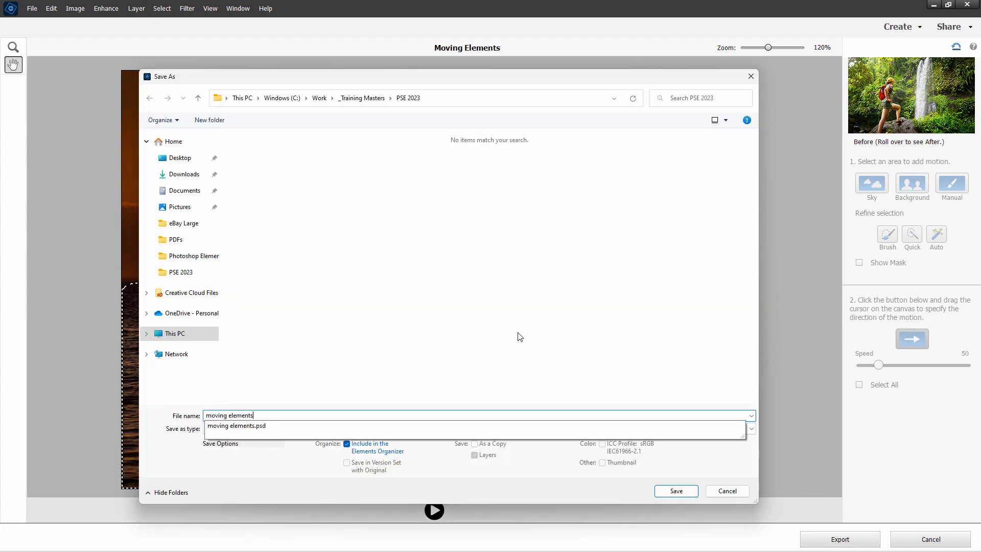
pyautogui.click(675, 491)
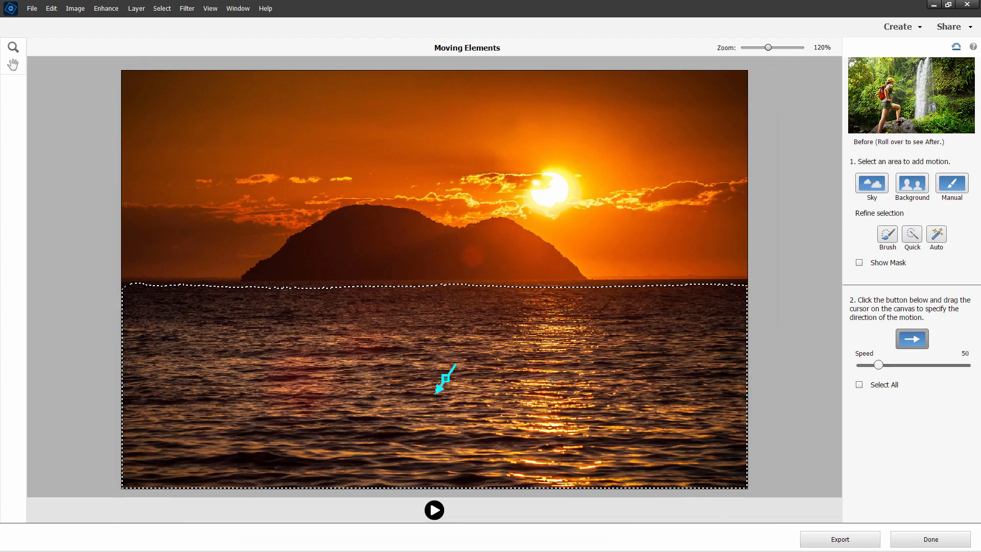
pyautogui.click(930, 538)
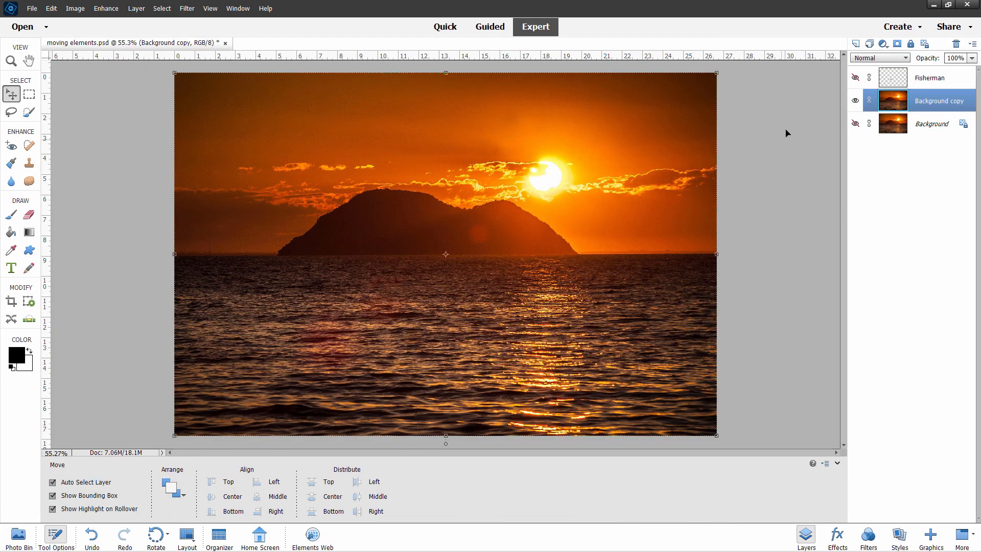
# - Show the Fisherman layer, and switch the Background copy off and back on to check the cut-out
pyautogui.click(855, 78)
pyautogui.click(855, 101)
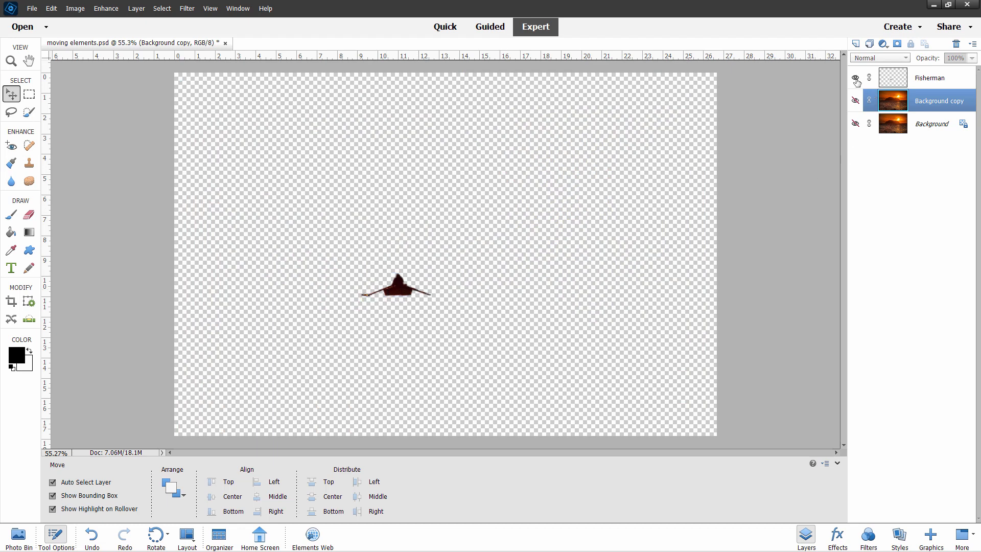
pyautogui.click(855, 101)
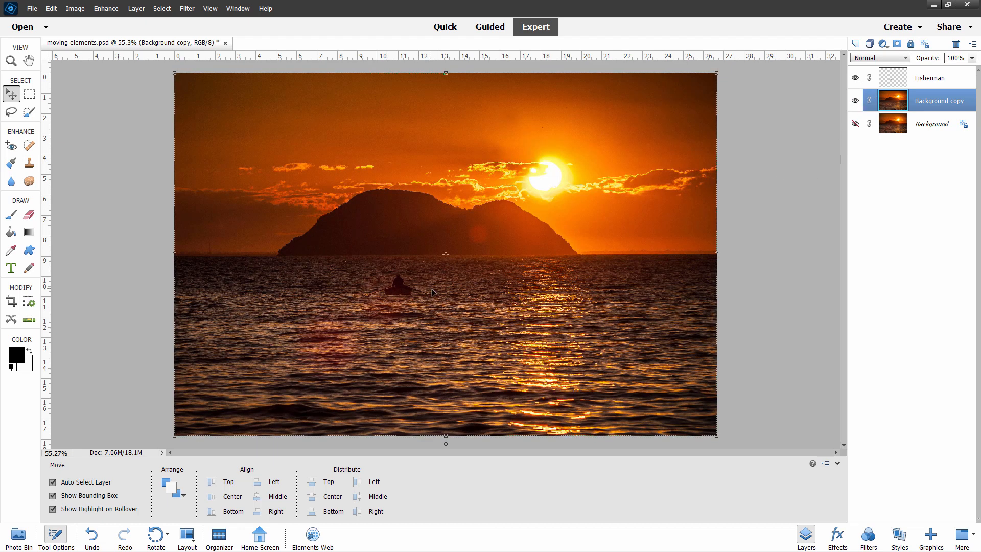